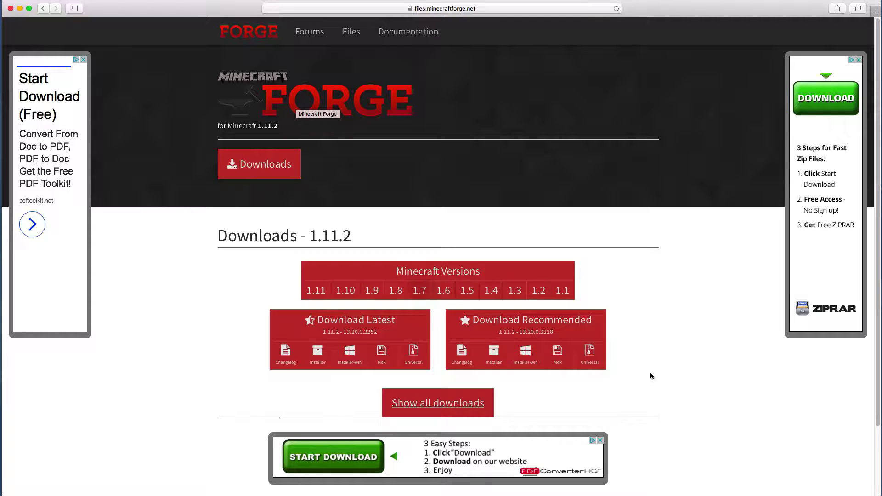
On the Forge downloads page, switch to Minecraft version 1.10.2 and locate the latest build, 12.18.3.2239
mouse_move(346, 294)
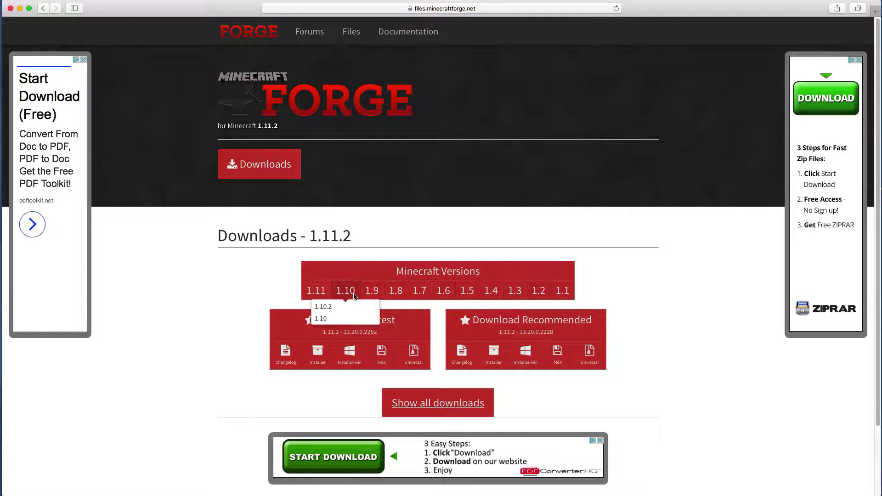
click(330, 307)
mouse_move(395, 291)
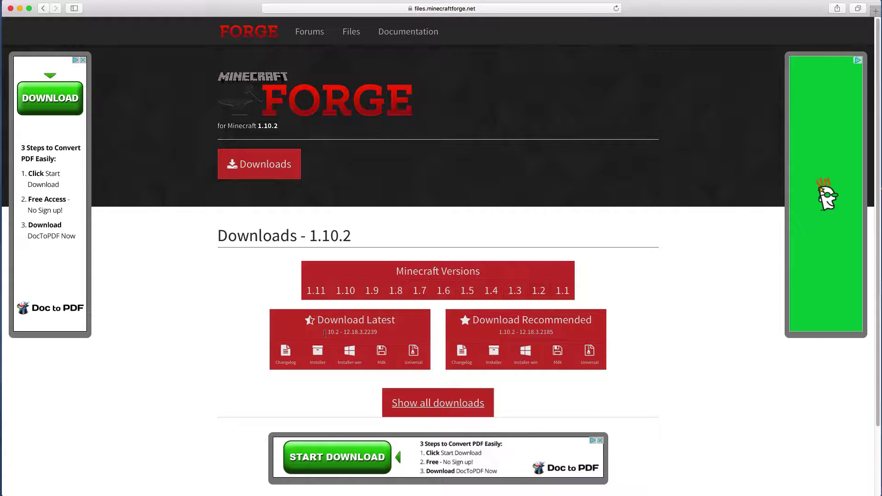
mouse_move(341, 331)
mouse_down()
mouse_move(322, 333)
mouse_move(338, 340)
mouse_up()
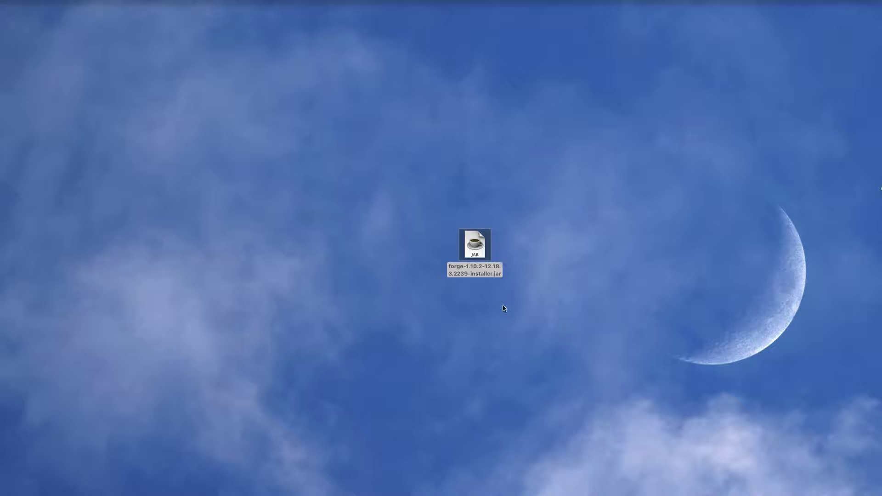
Launch forge-1.10.2-12.18.3.2239-installer.jar from the desktop and allow it to open despite being downloaded from the Internet
click(501, 311)
click(474, 250)
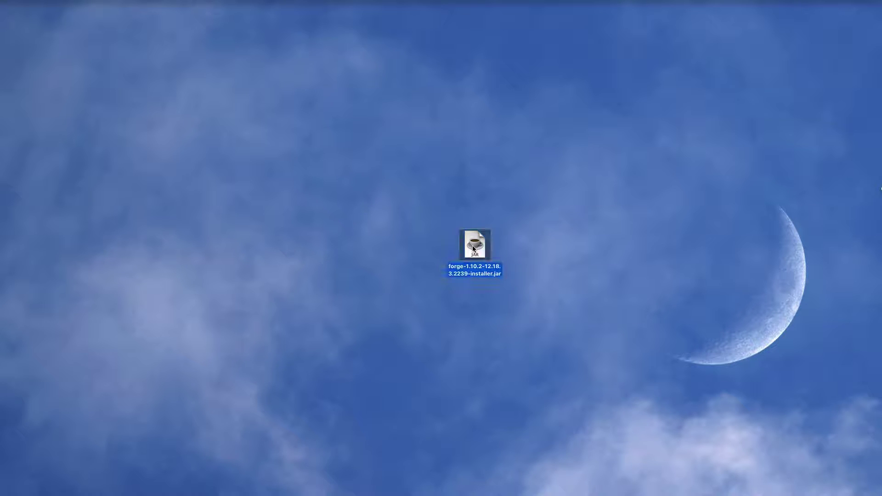
double_click(474, 249)
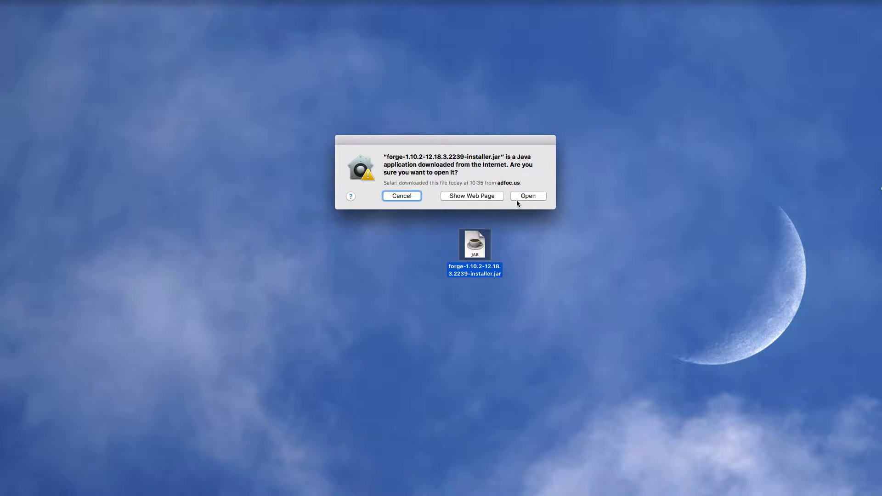
click(528, 196)
Install the Forge client into the default minecraft folder with Mercurius excluded
drag(504, 203, 536, 188)
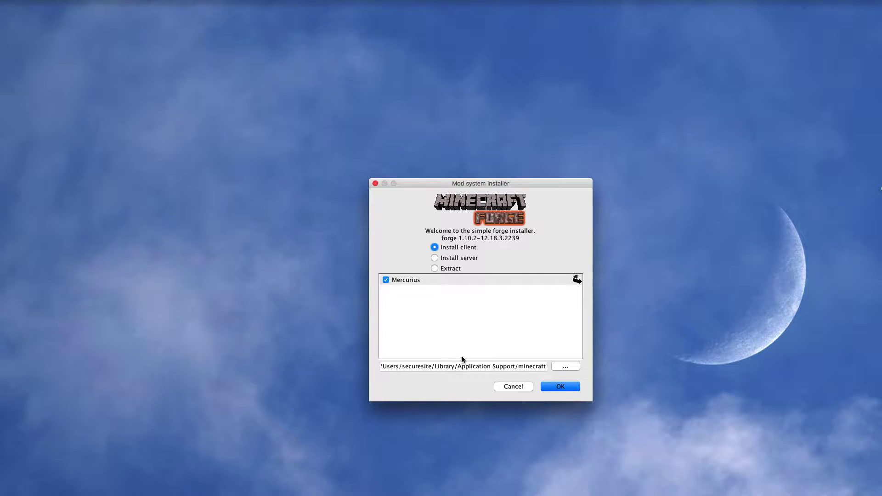
click(386, 280)
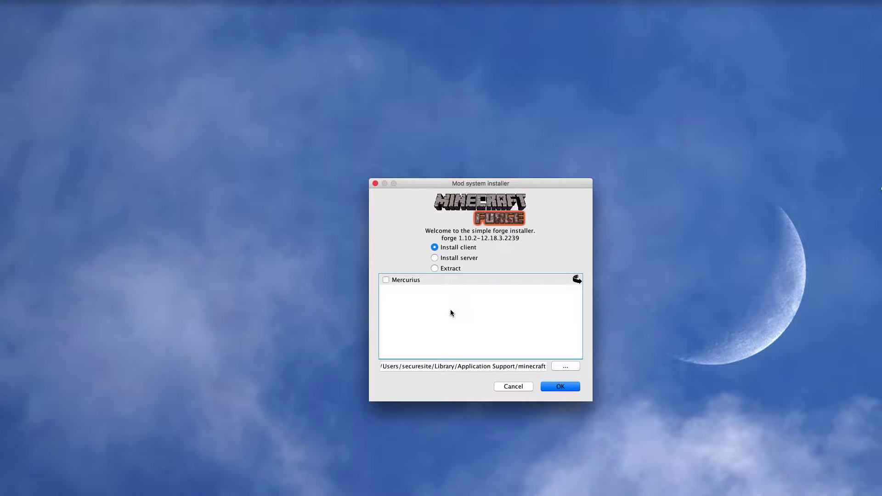
click(559, 387)
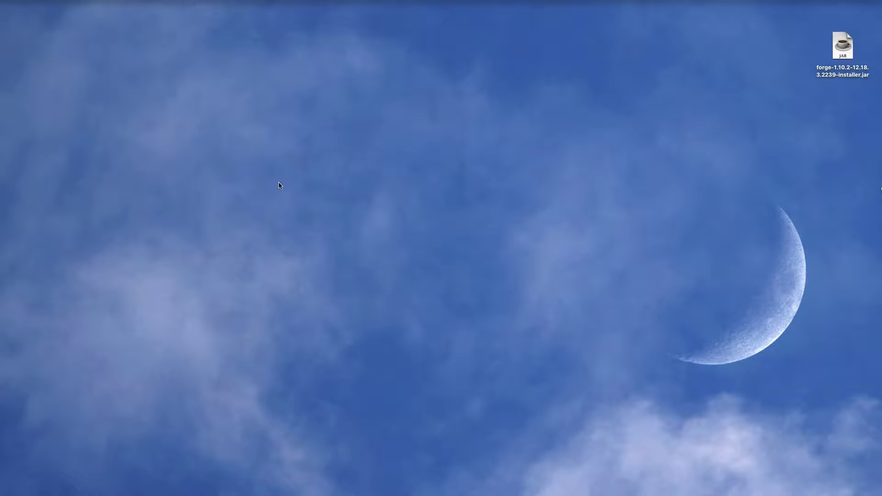
Open a new Finder window and go to the mods folder inside the minecraft folder
key(super+n)
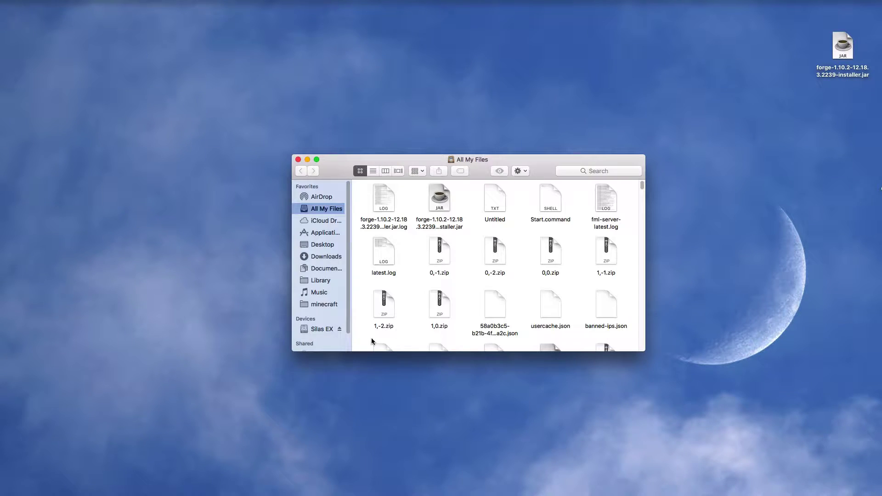
click(321, 305)
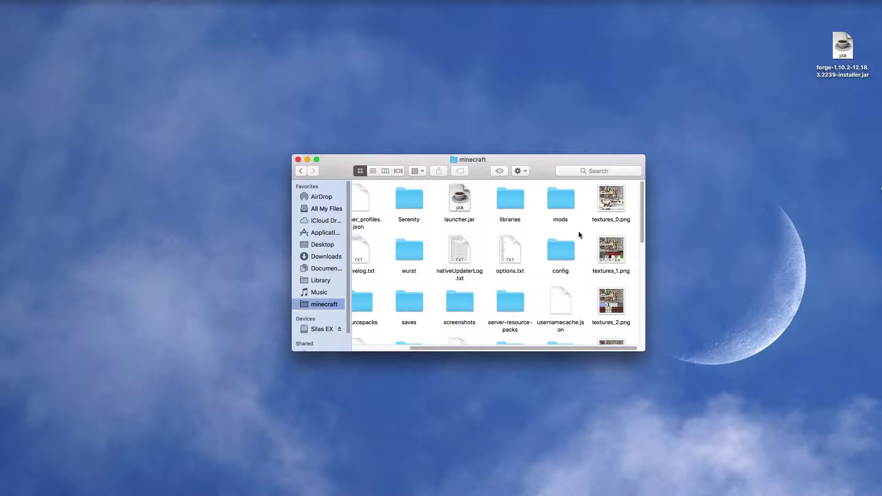
double_click(566, 201)
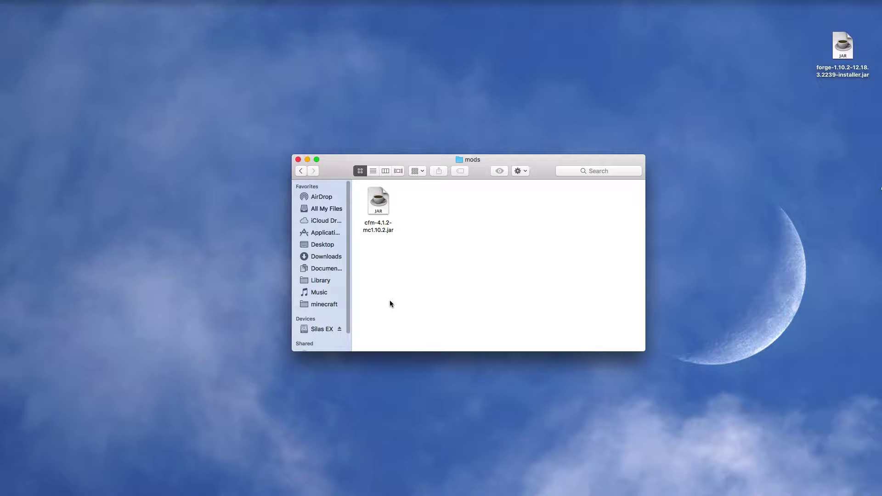
drag(428, 205, 434, 241)
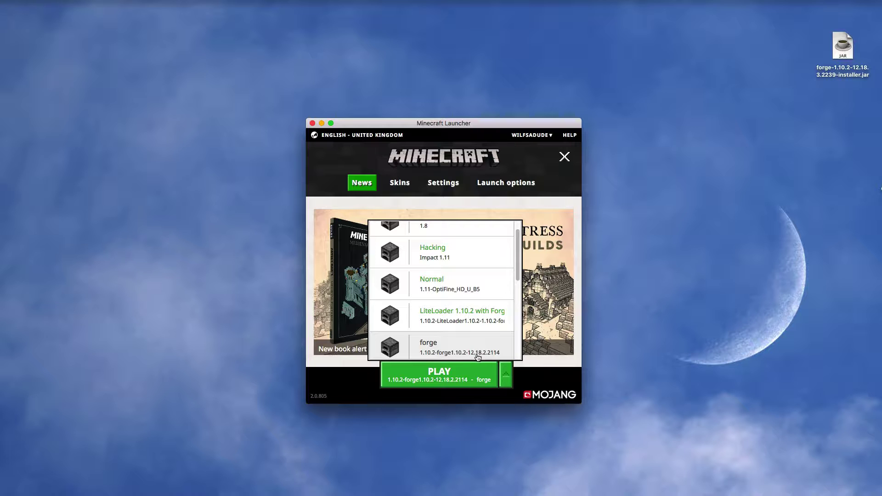
In the Minecraft Launcher, start the game with the forge profile, version 1.10.2-forge1.10.2-12.18.2.2114
click(477, 375)
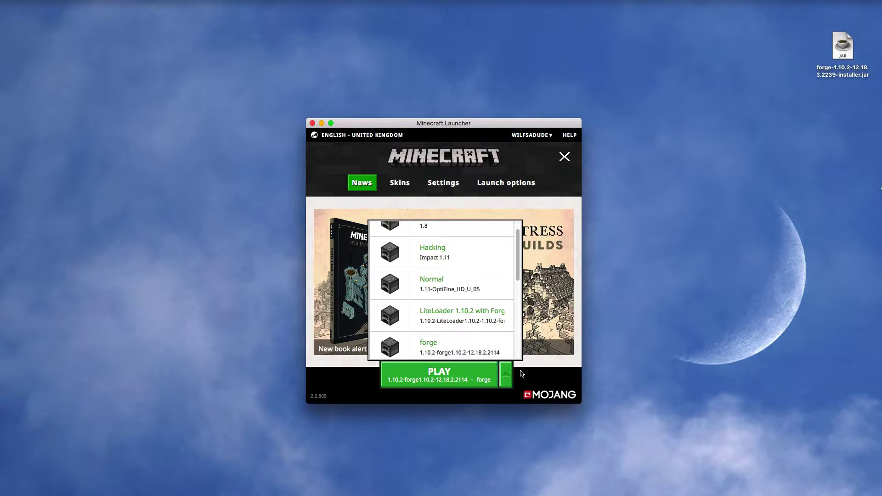
click(439, 381)
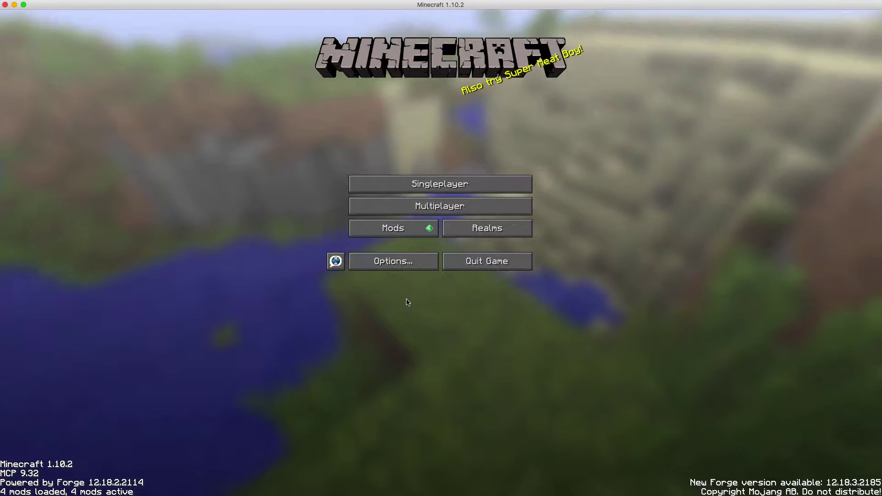
Check the details of MrCrayfish's Furniture Mod in the game's mod list, then return to the title screen
click(396, 231)
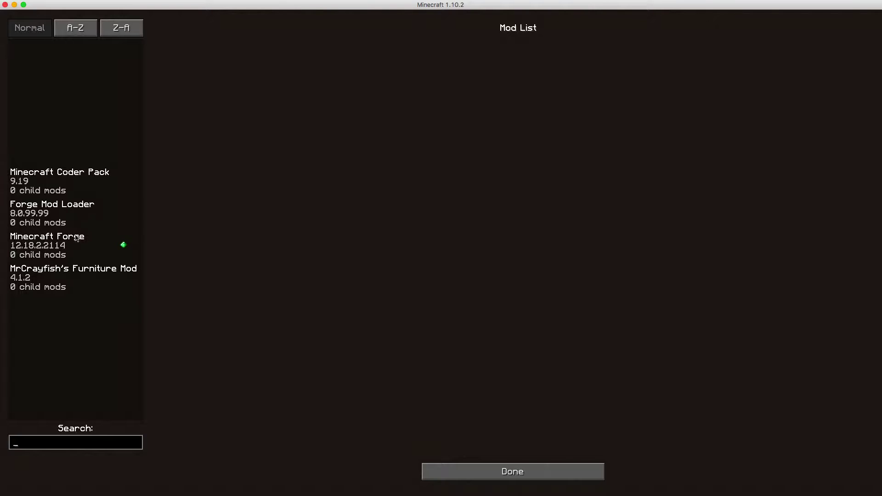
click(35, 280)
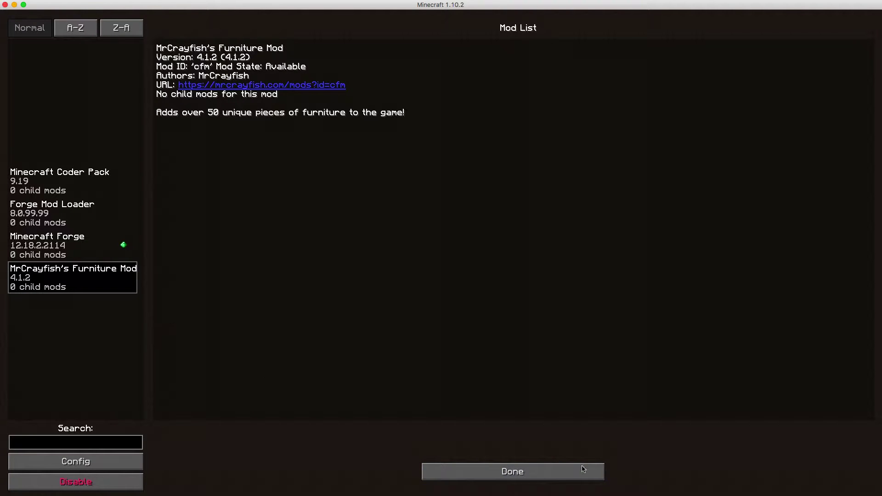
click(532, 475)
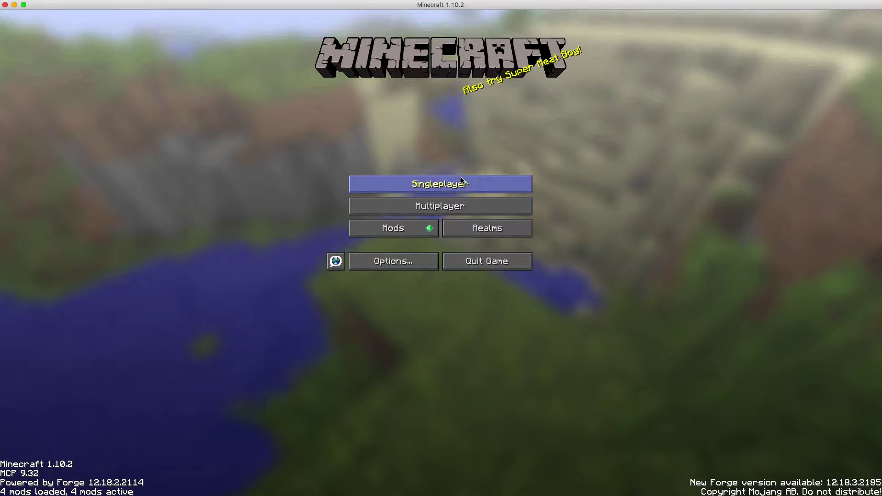
Start creating a new singleplayer world and name it "mod tutorial"
click(498, 183)
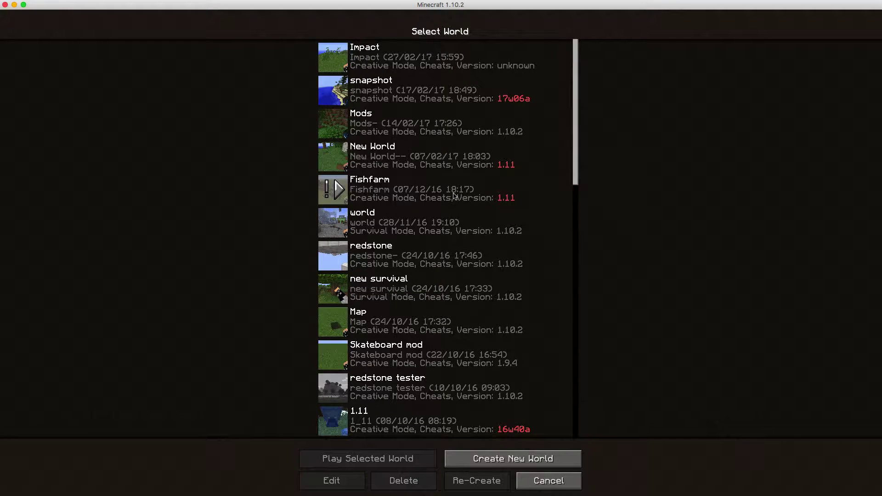
click(522, 461)
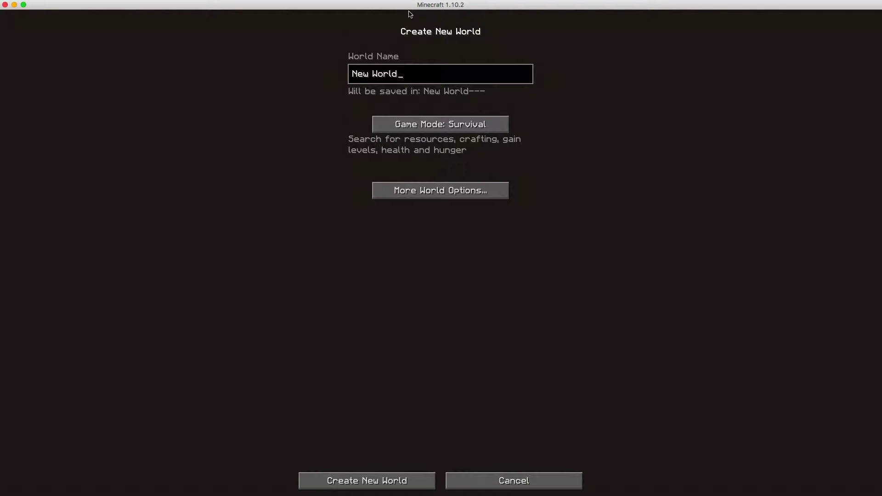
key(BackSpace)
key(BackSpace)
key(BackSpace)
key(BackSpace)
key(BackSpace)
key(BackSpace)
key(BackSpace)
key(BackSpace)
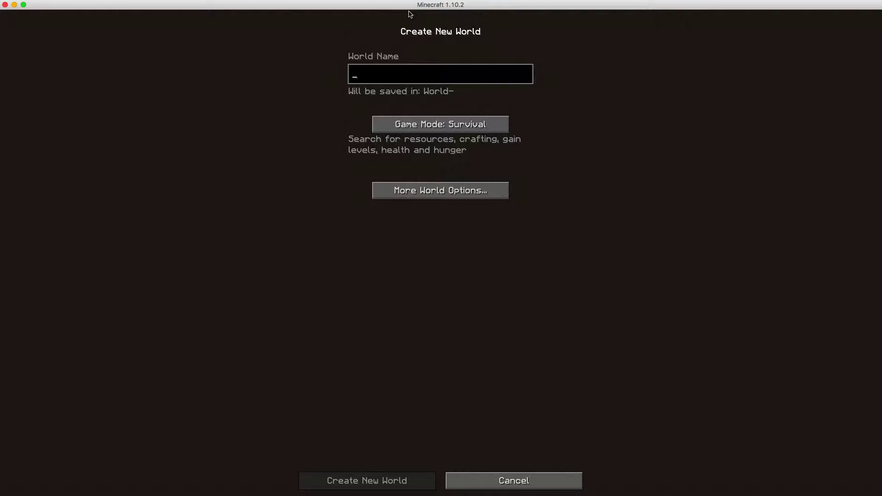
text(mod)
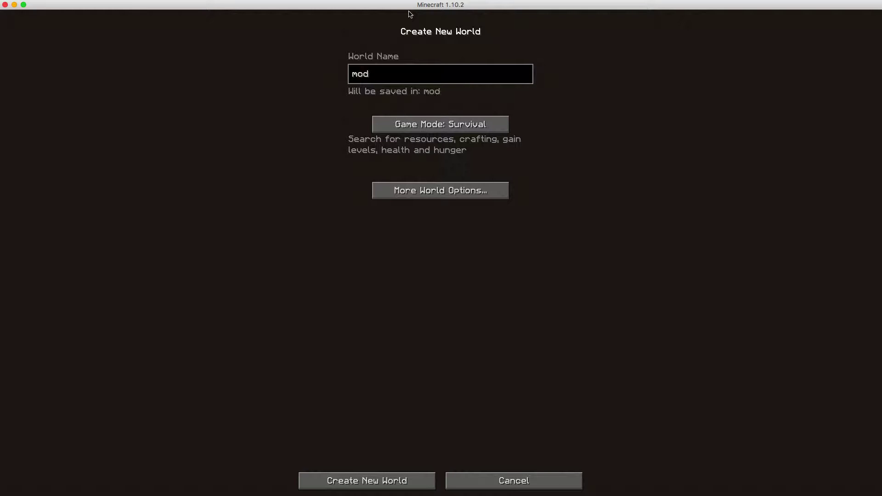
text( tutorial)
Set the new world to Creative mode with the Superflat world type and create it
click(458, 127)
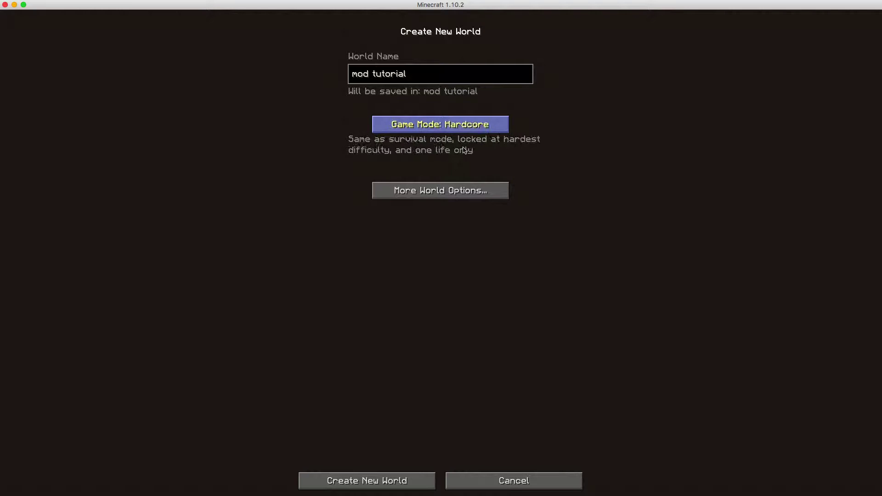
click(450, 122)
click(450, 189)
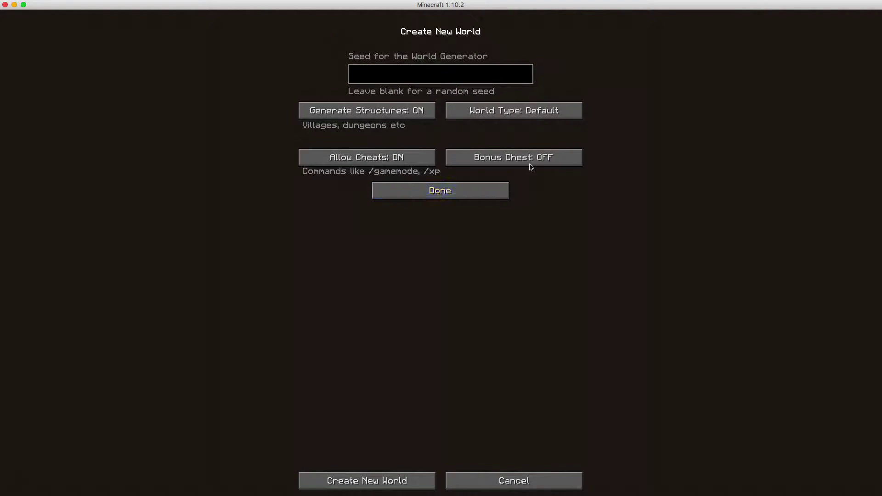
click(526, 119)
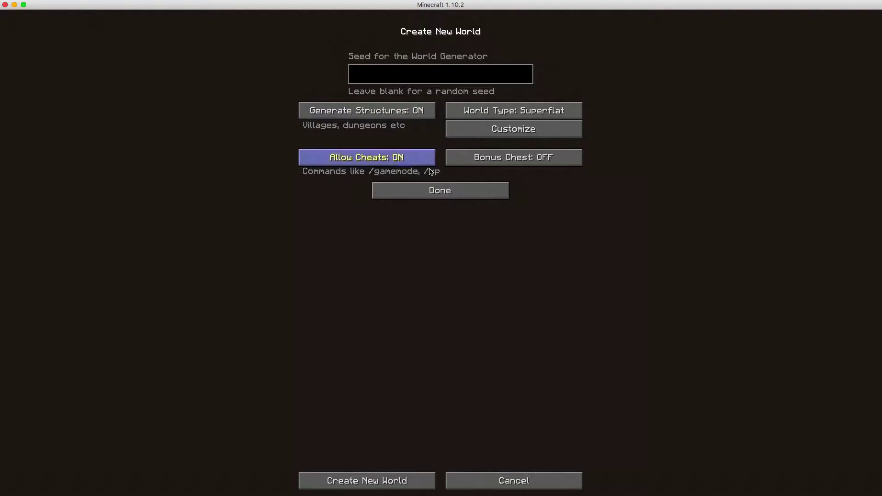
click(364, 481)
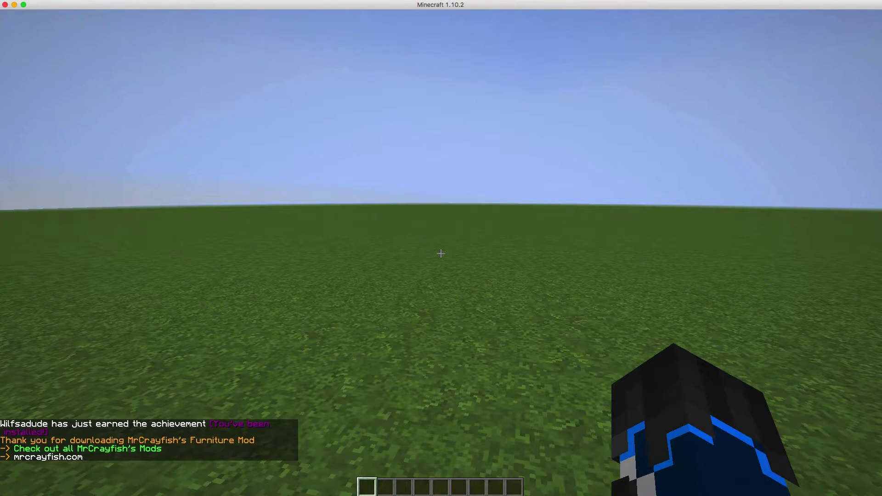
Take an Acacia Chair from the MrCrayfish's Furniture Mod creative items and place it on the grass
key(e)
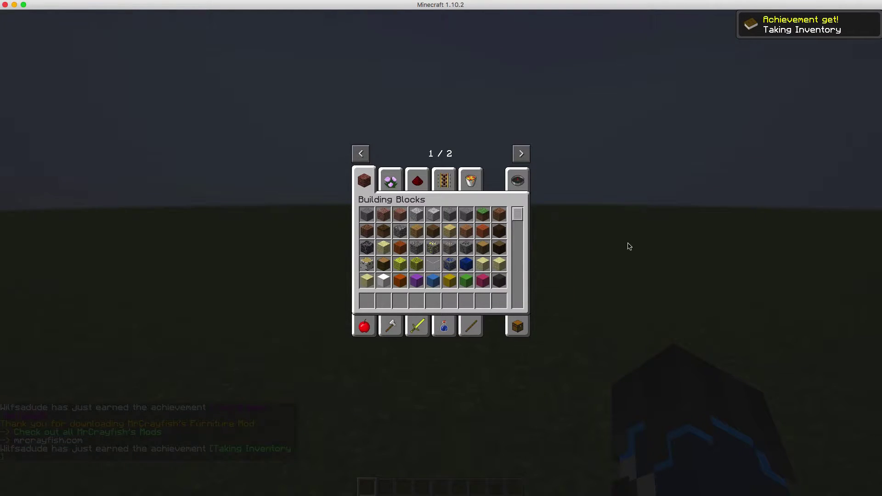
click(522, 154)
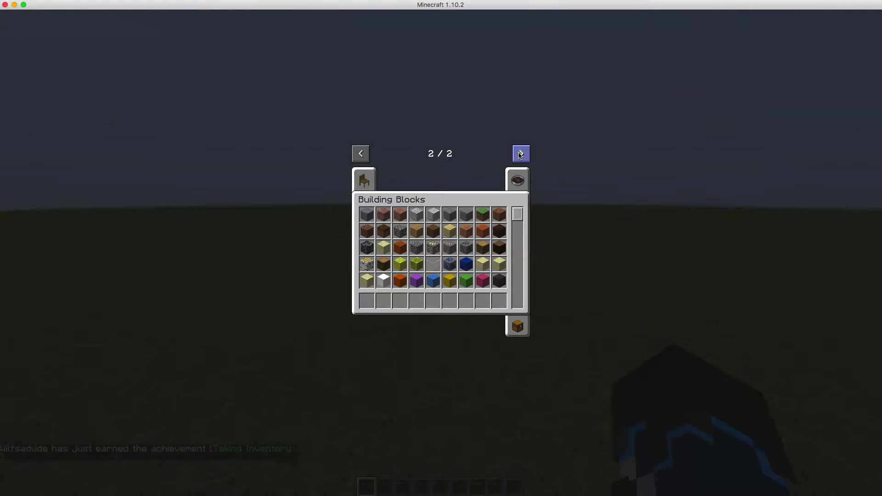
click(374, 182)
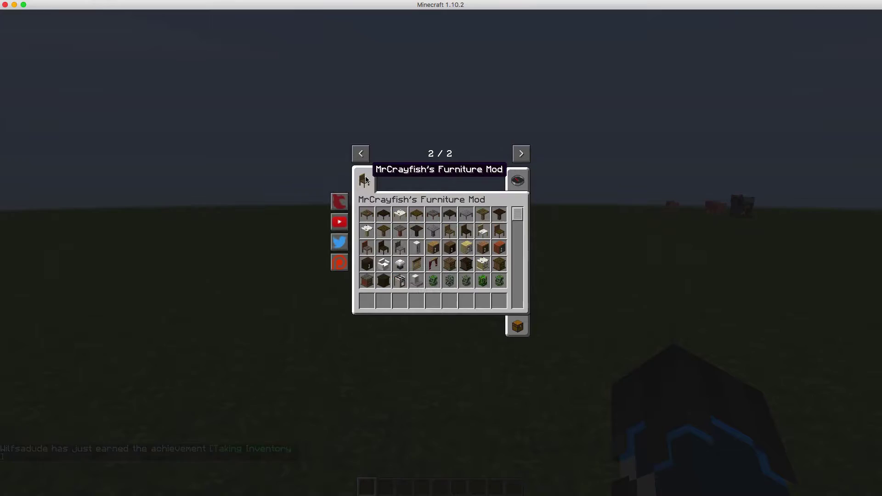
click(367, 248)
click(367, 301)
key(e)
right_click(440, 248)
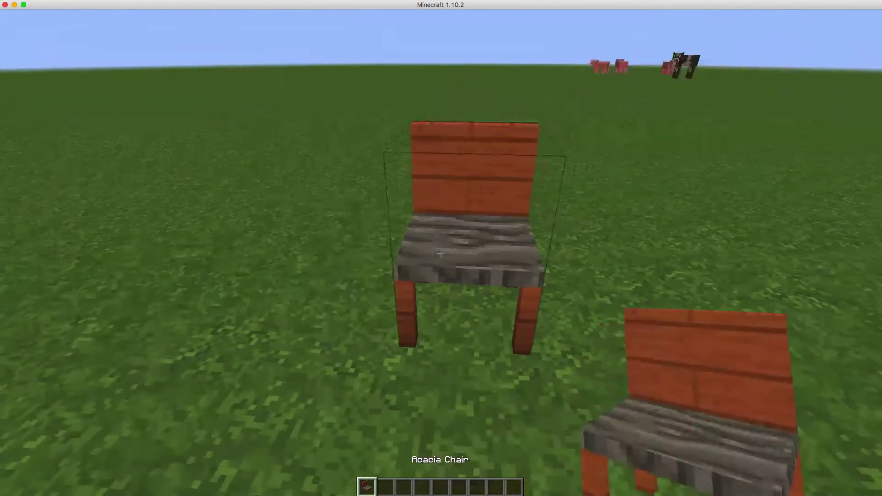
Take an Outdoor Bench from the furniture mod's items and place it on the grass near the chair
key(e)
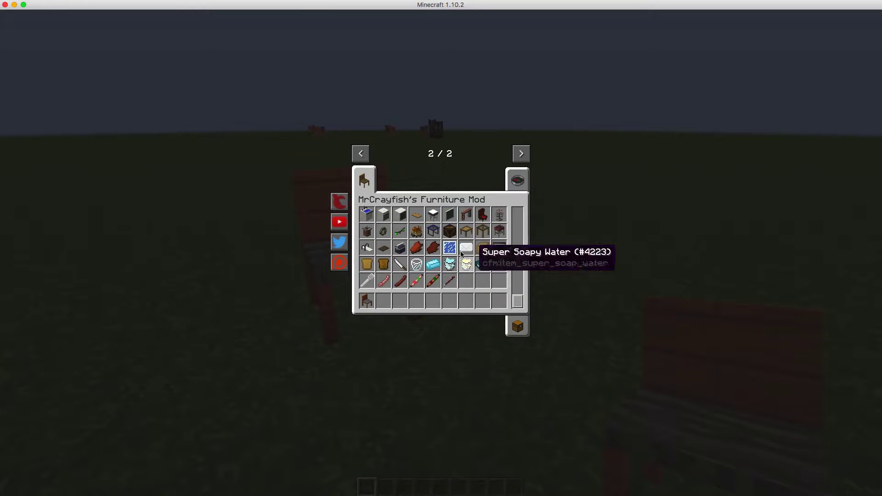
click(466, 231)
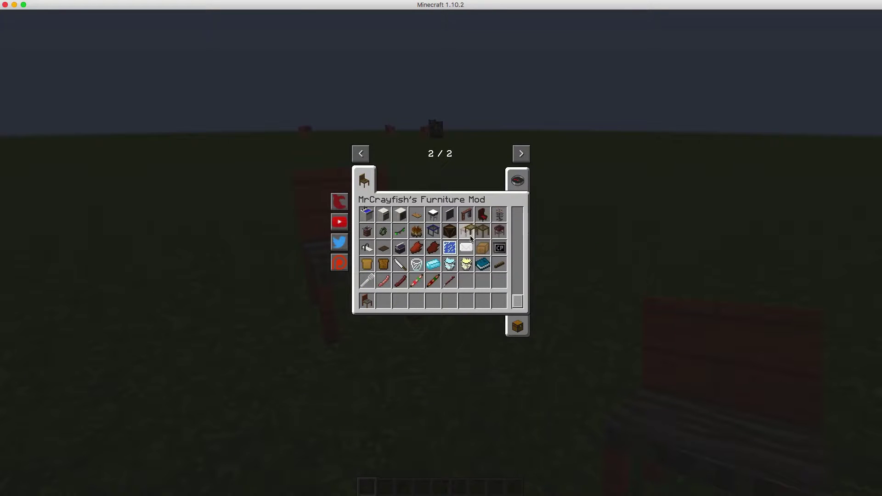
click(400, 302)
key(e)
key(2)
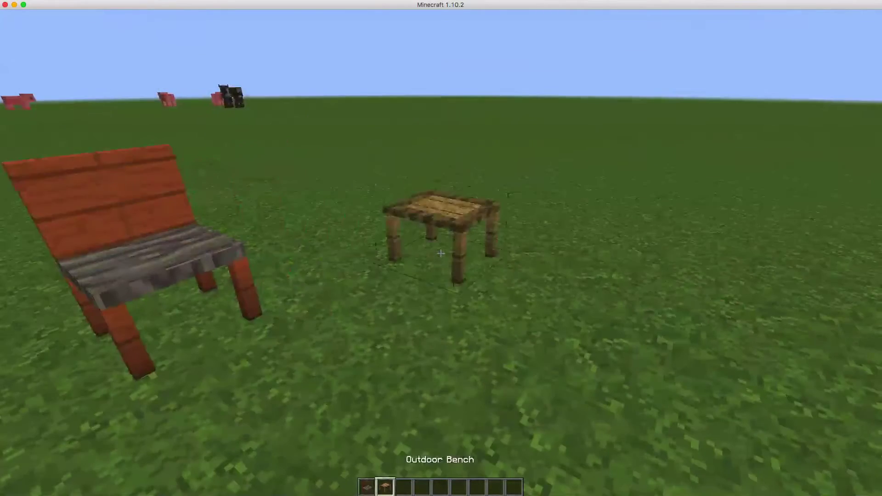
right_click(441, 248)
Add a mailbox, toilet, basin, trampoline and campfire from the MrCrayfish's Furniture Mod creative items to the hotbar
key(e)
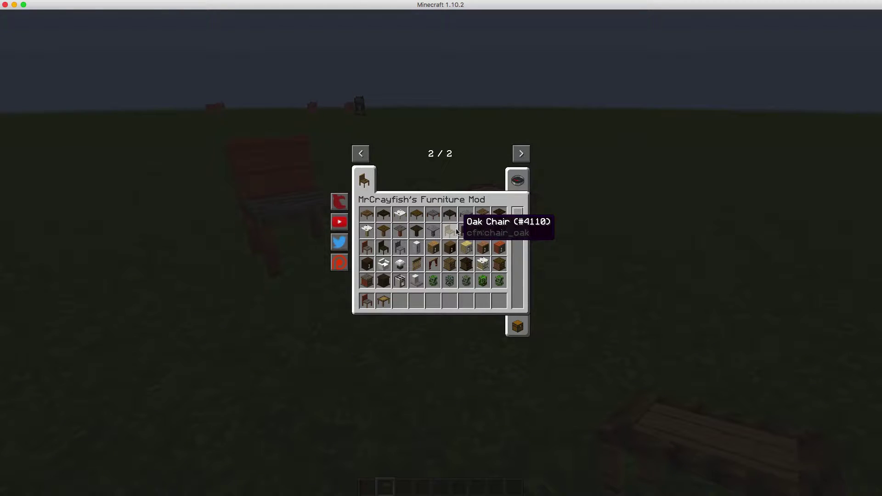
click(440, 259)
click(404, 302)
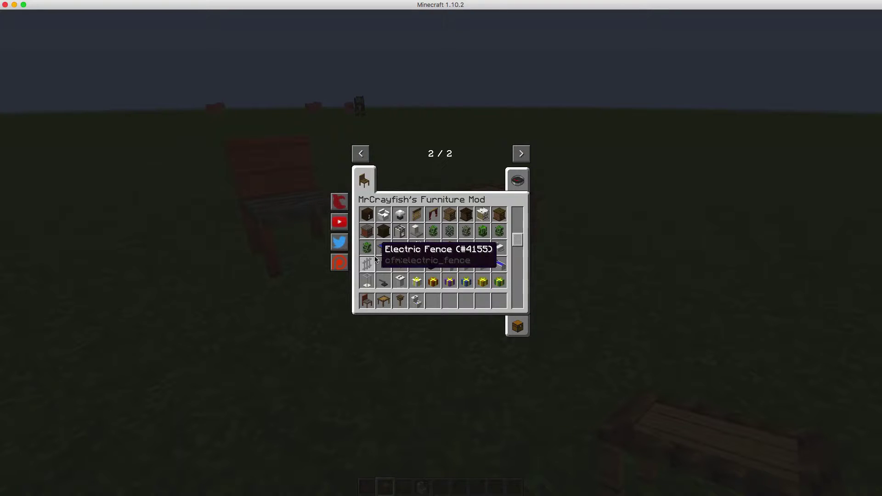
scroll(367, 250, down, 3)
scroll(446, 266, down, 1)
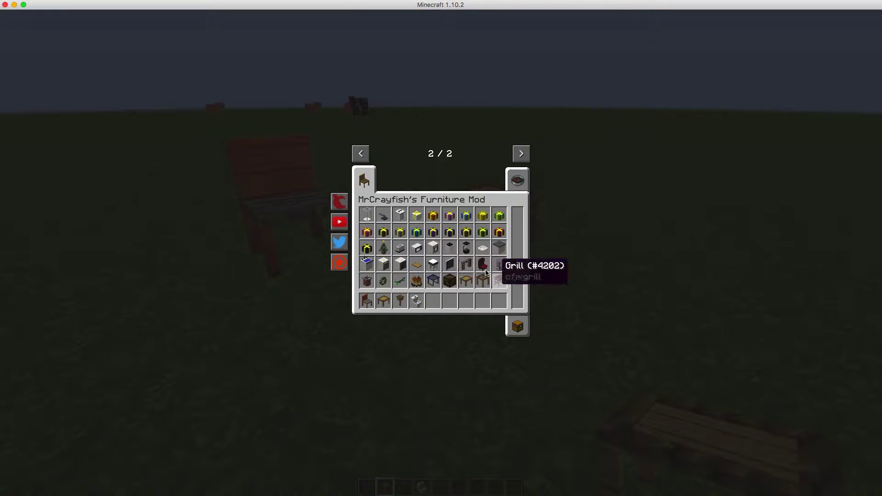
click(367, 263)
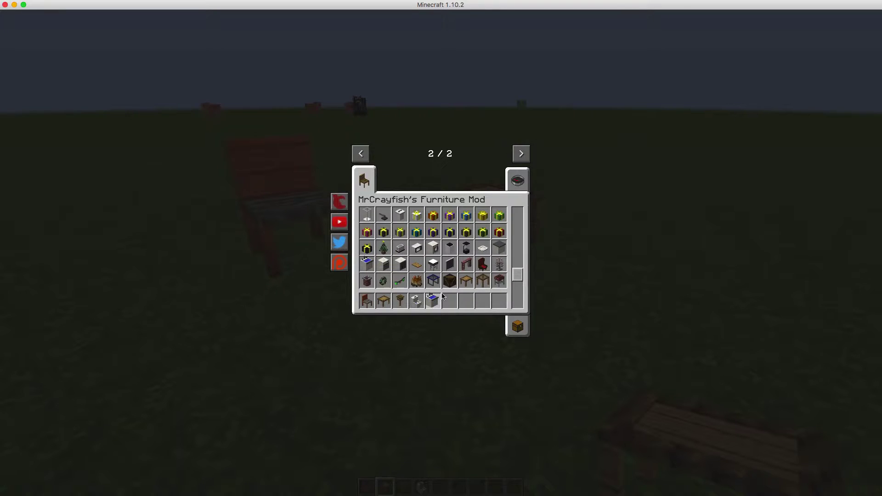
click(432, 280)
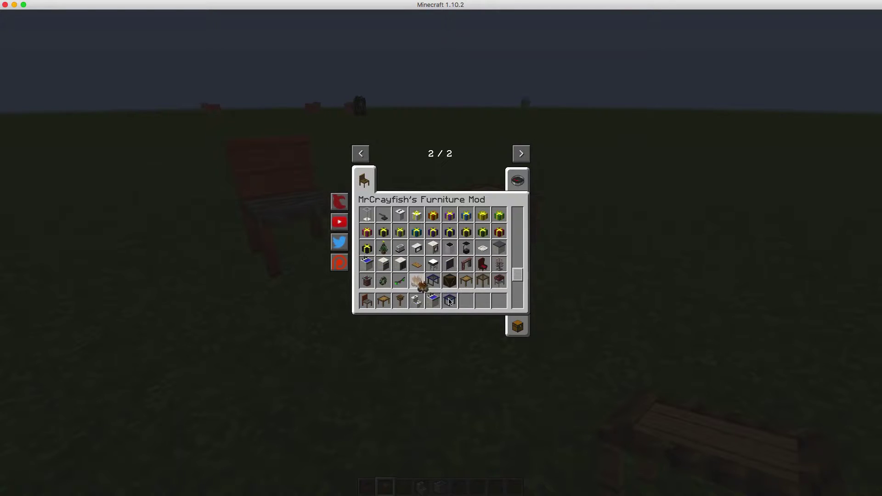
key(e)
Place the mailbox, toilet, basin, trampoline and campfire on the grass, filling the trampoline out into a square
key(5)
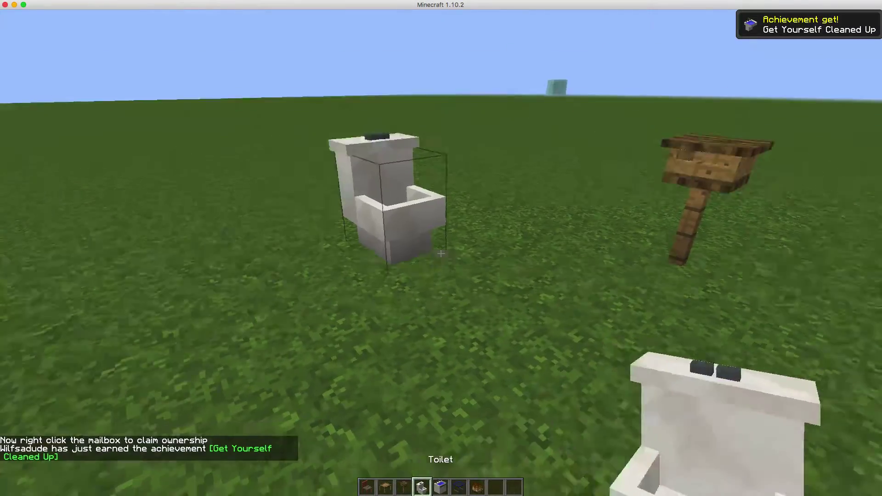
key(5)
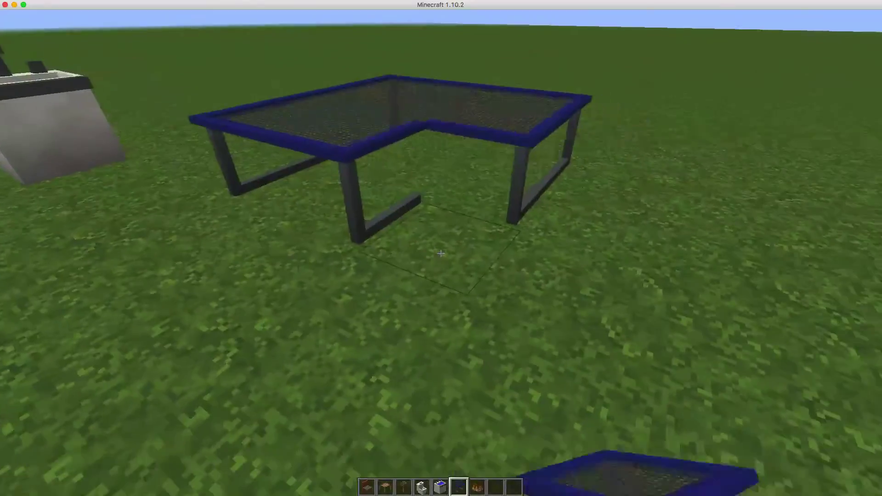
right_click(441, 254)
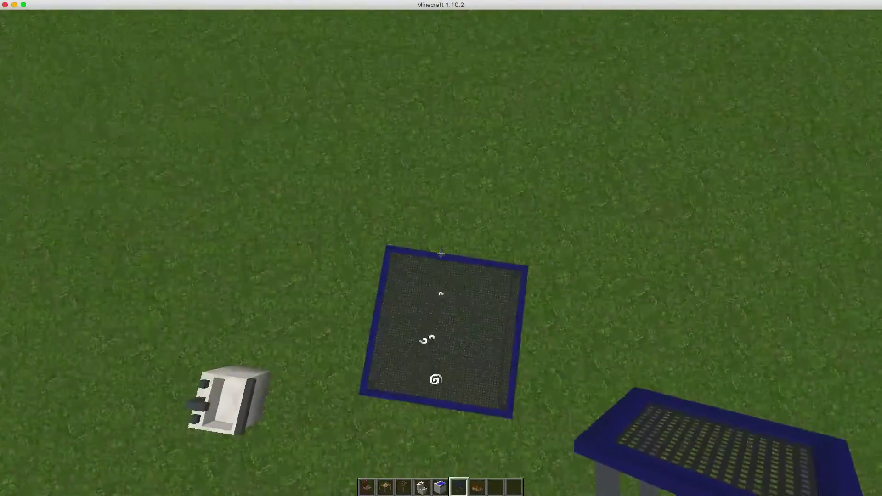
key(7)
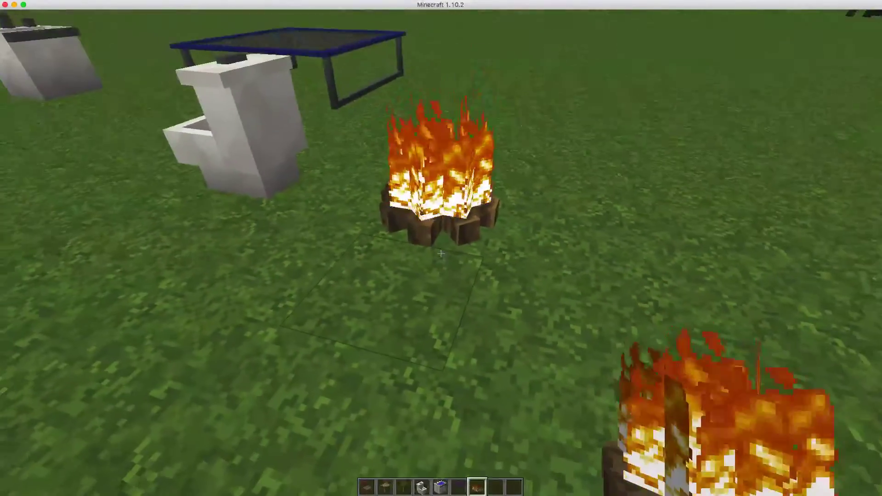
Walk up to the placed basin and try using it with an empty hand
key(5)
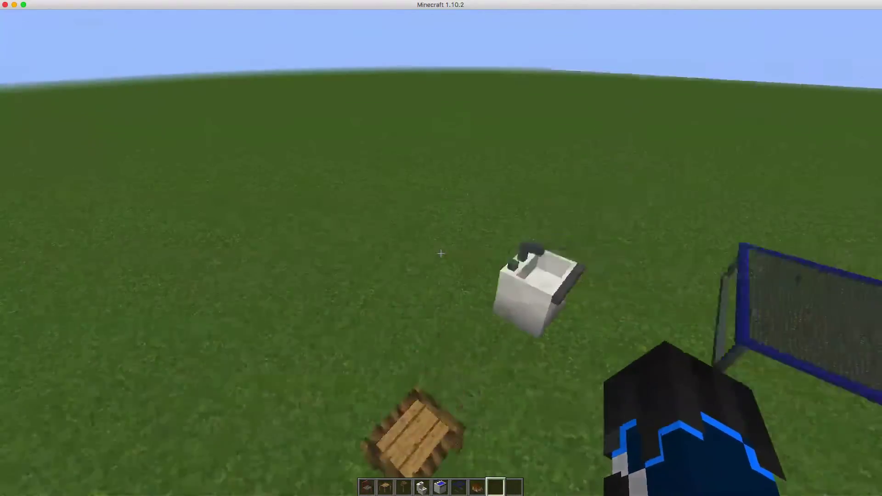
key(w)
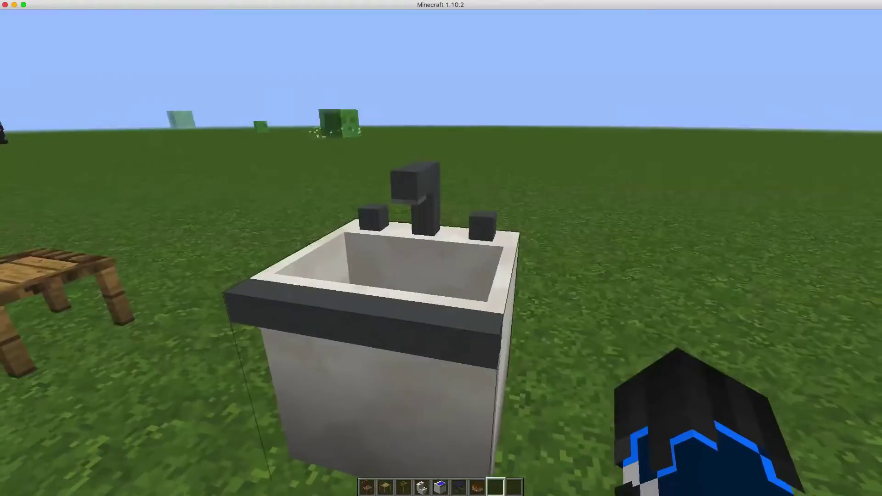
right_click(441, 253)
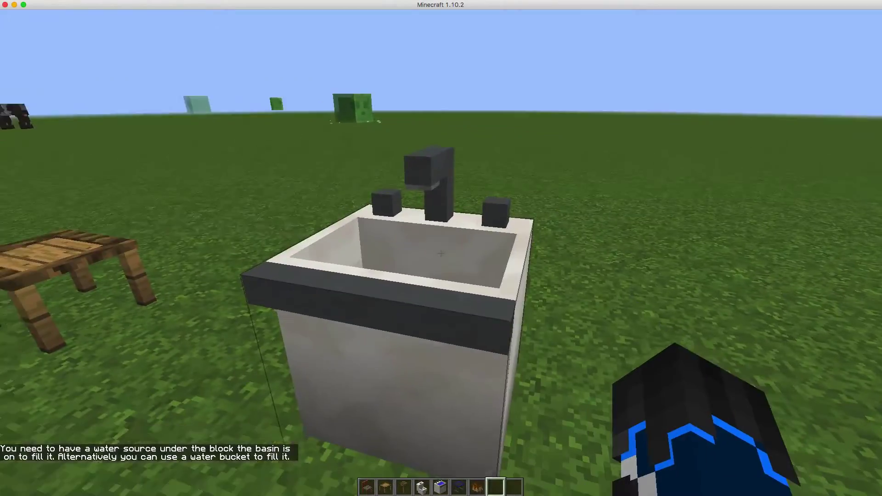
Switch to the macOS desktop and create a folder there named "moded server"
right_click(441, 253)
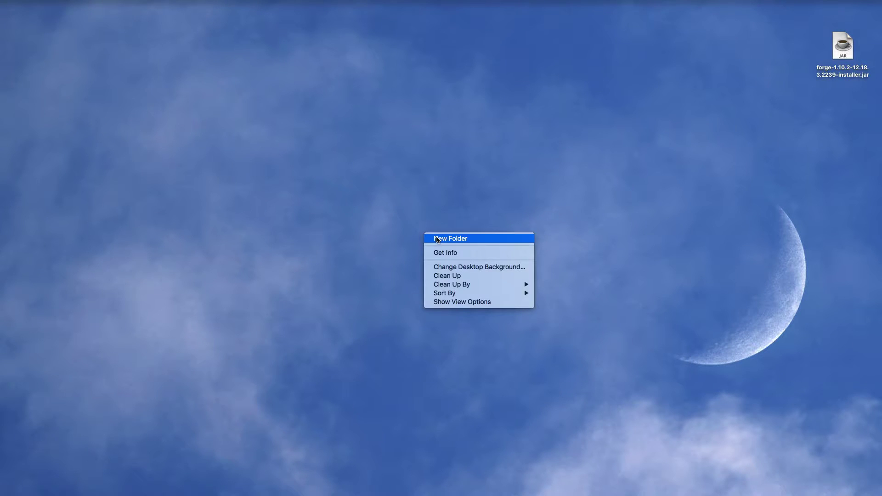
click(459, 238)
text(m)
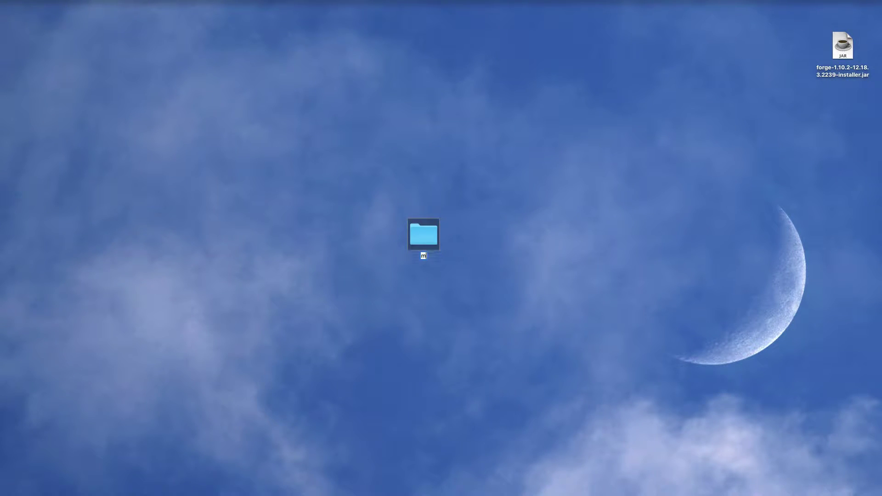
text(oded server)
click(485, 254)
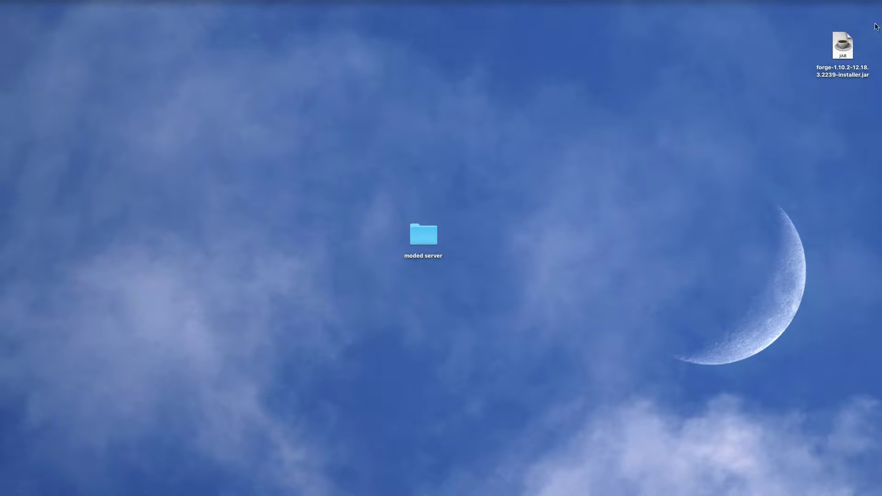
Launch the forge-1.10.2-12.18.3.2239 installer, choose Install server and exclude Mercurius
double_click(841, 49)
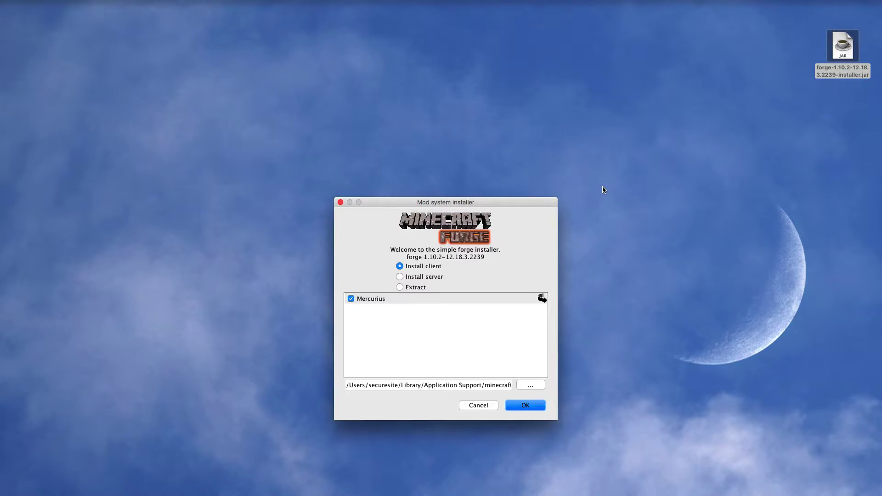
click(418, 277)
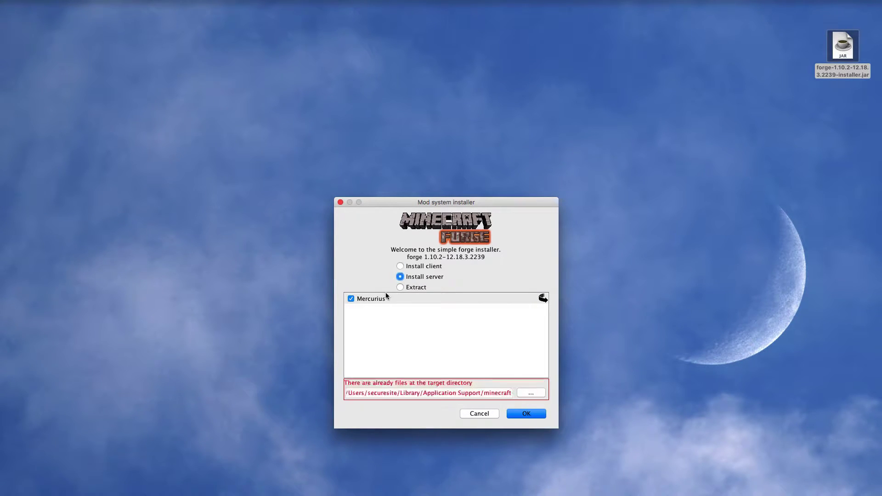
click(350, 299)
Set the install directory to the "moded server" folder on the Desktop and install the Forge server there
click(531, 392)
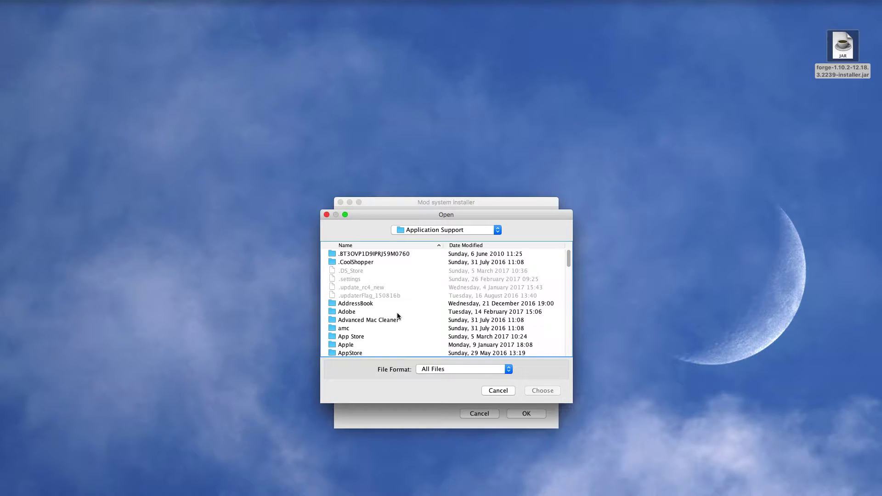
click(471, 229)
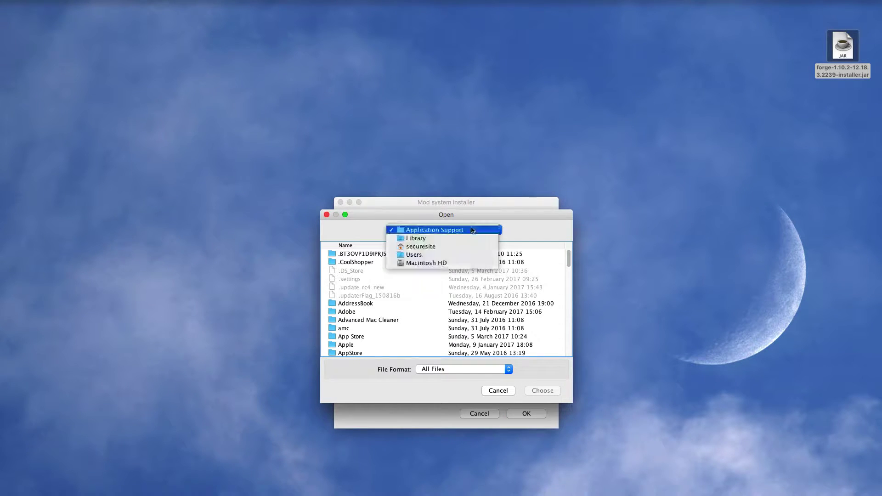
click(436, 247)
scroll(370, 289, down, 3)
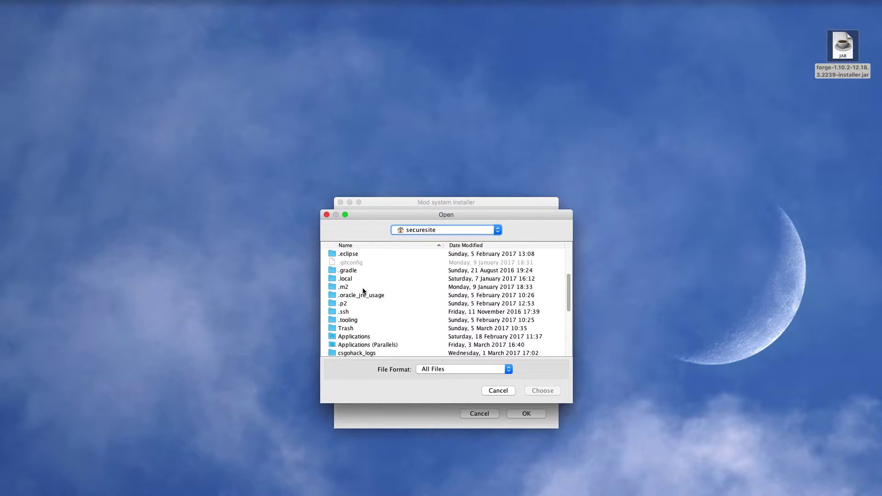
double_click(359, 319)
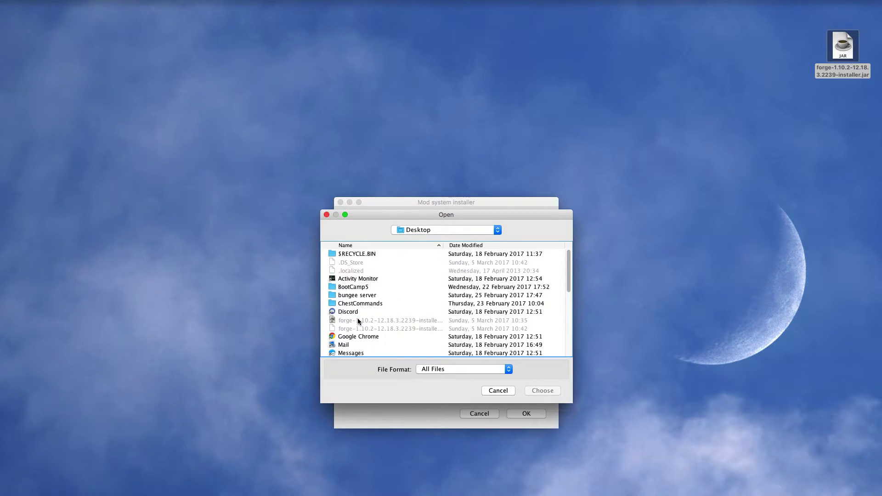
scroll(373, 294, down, 5)
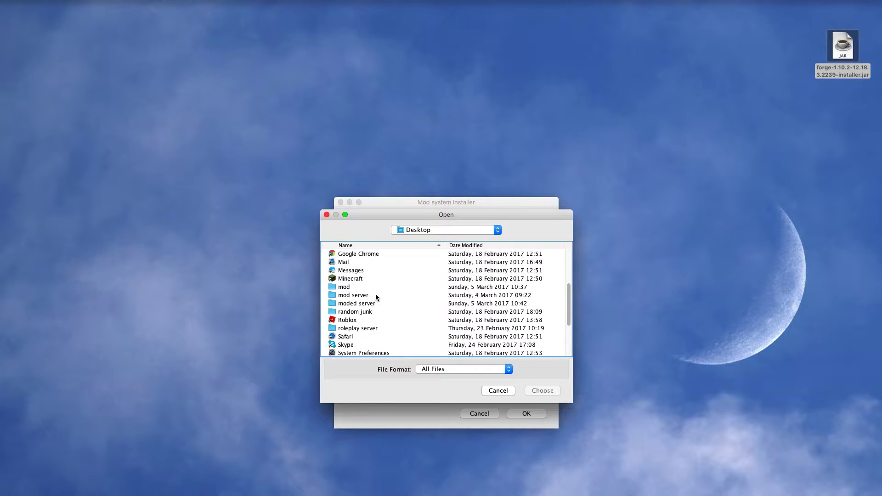
click(362, 303)
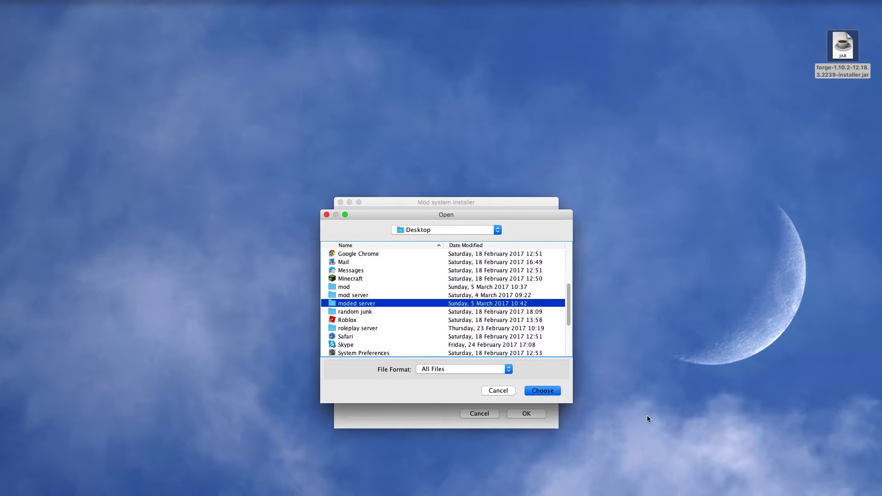
click(542, 390)
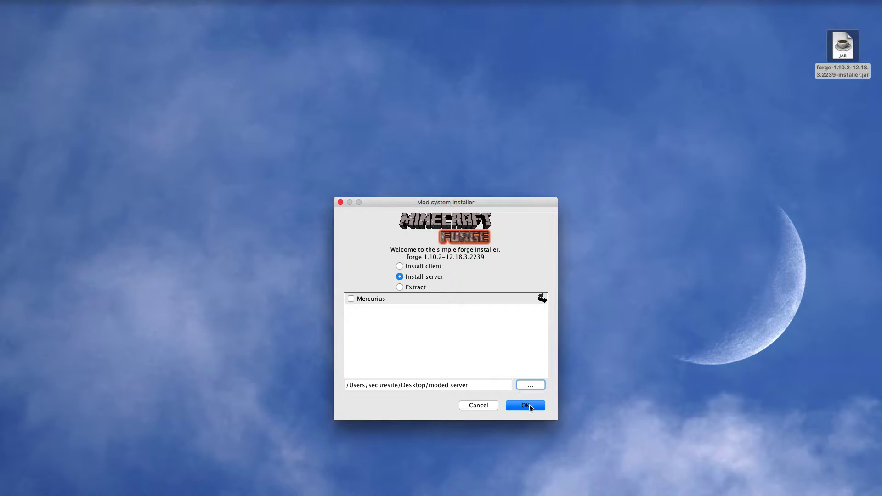
click(525, 406)
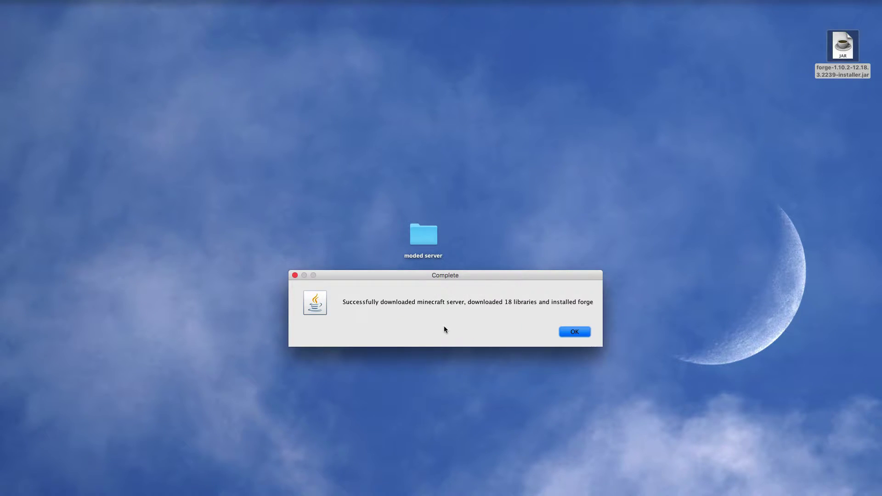
click(575, 332)
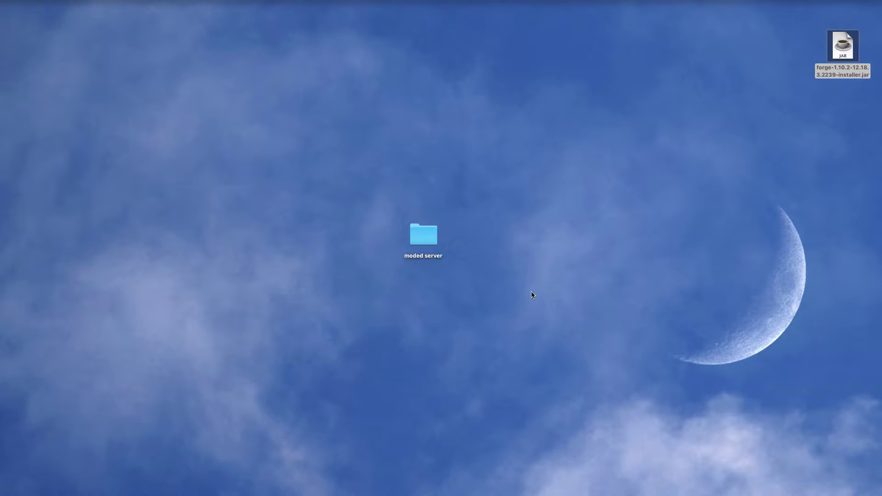
Open the "moded server" folder and write a bash start script in TextEdit that runs "exec java -Xms4G -Xmx4G -jar forge.jar nogui" from its own directory
double_click(418, 236)
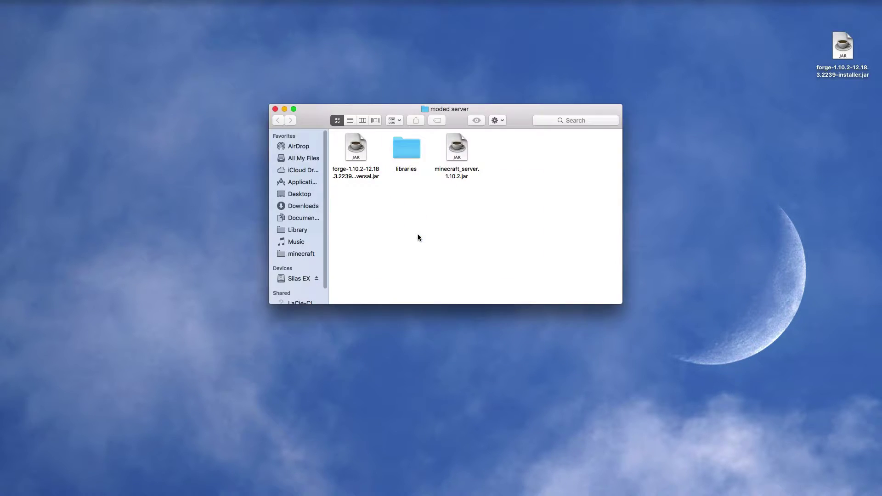
drag(504, 194, 417, 250)
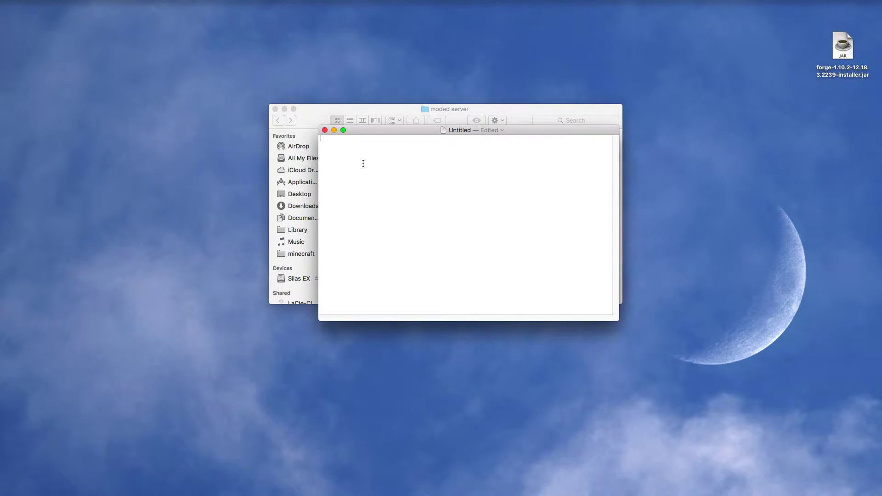
text(#!/bin/bash cd "$(dirname "$0")" exec java -Xms4G -Xmx4G -jar forge.jar nogui)
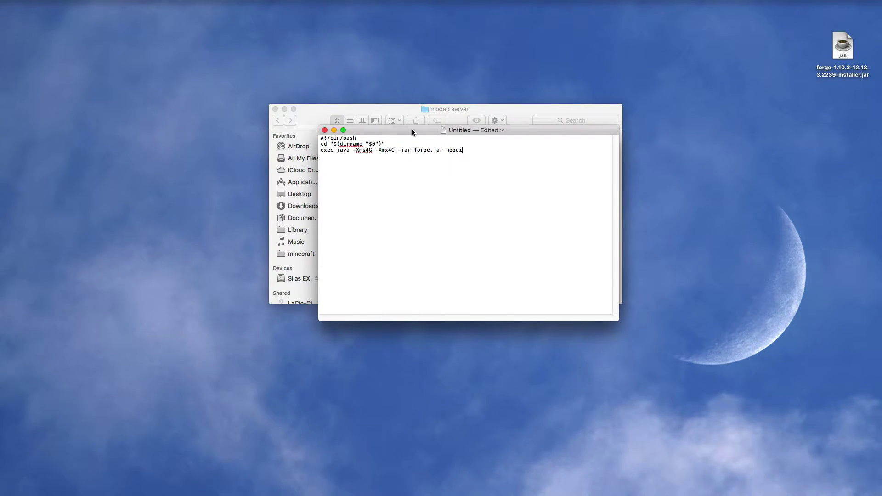
Rename the Forge universal jar in the "moded server" folder to forge.jar
drag(412, 128, 560, 161)
click(351, 126)
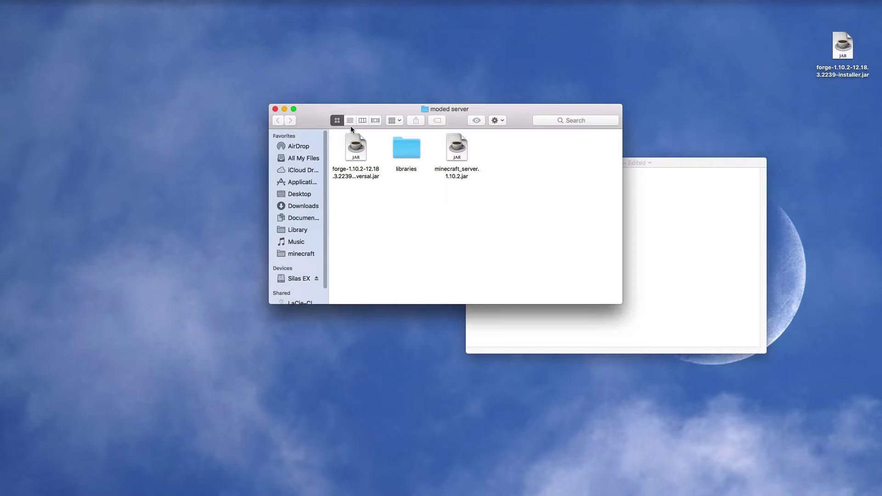
right_click(357, 147)
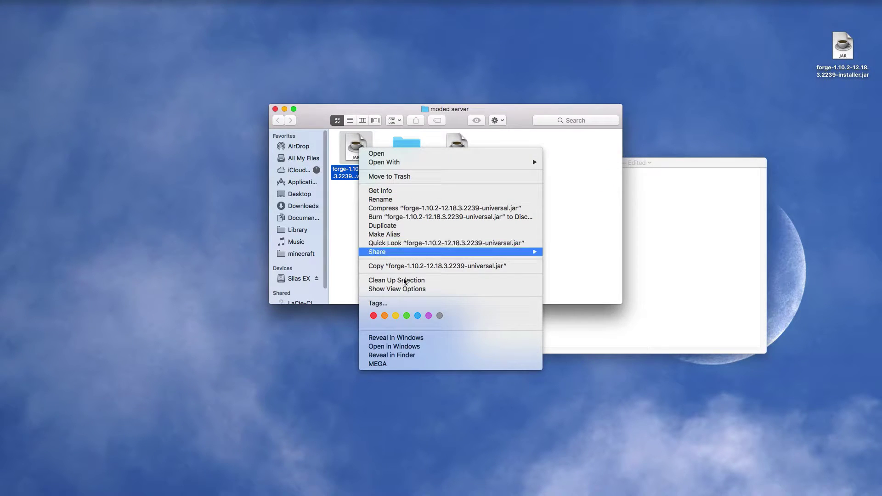
click(389, 199)
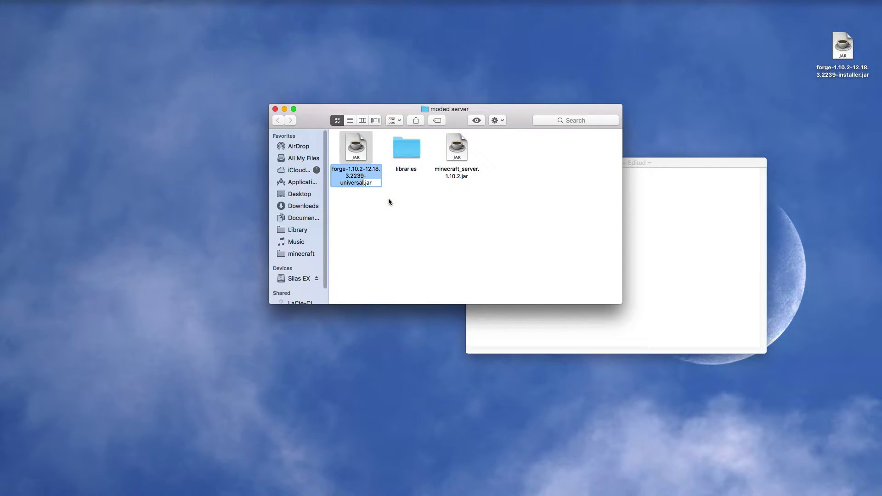
text(forge)
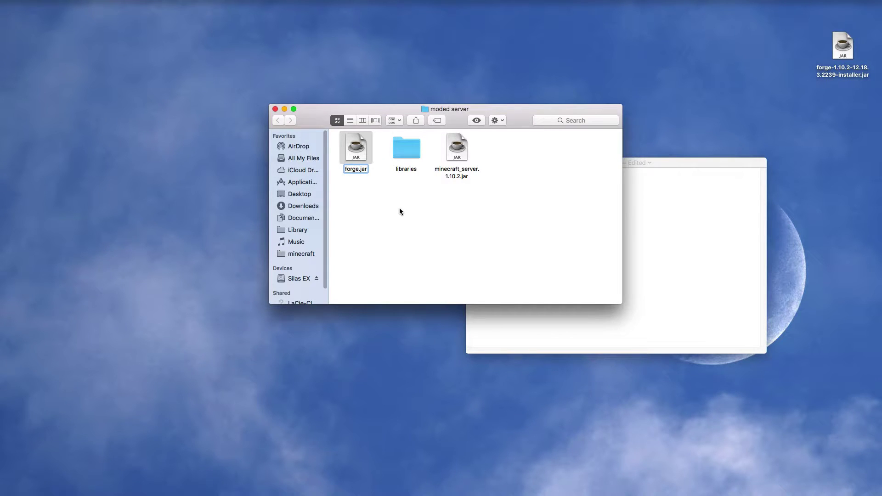
click(399, 209)
Examine the start script's java line, checking the jar file name and the memory arguments
click(664, 239)
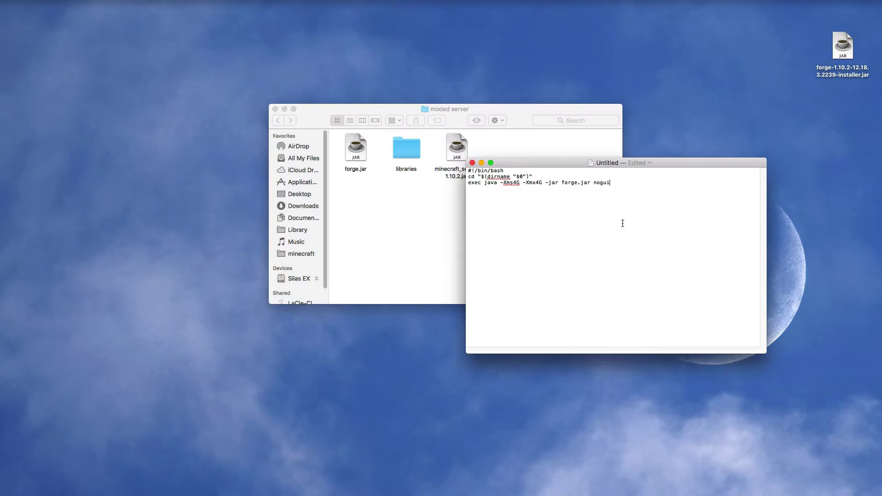
drag(559, 182, 572, 183)
click(516, 183)
click(616, 177)
drag(542, 183, 604, 193)
click(626, 187)
Save the start script as start.command on the Desktop and close the document
click(641, 163)
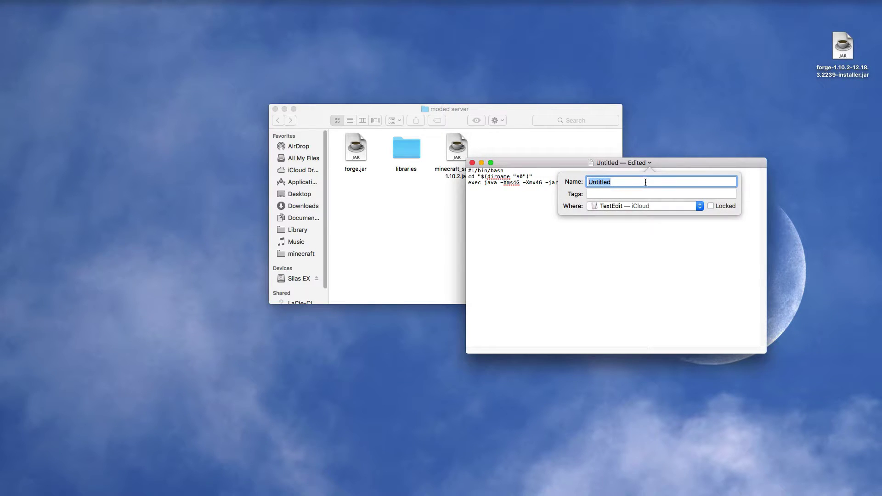
text(start.command)
click(649, 206)
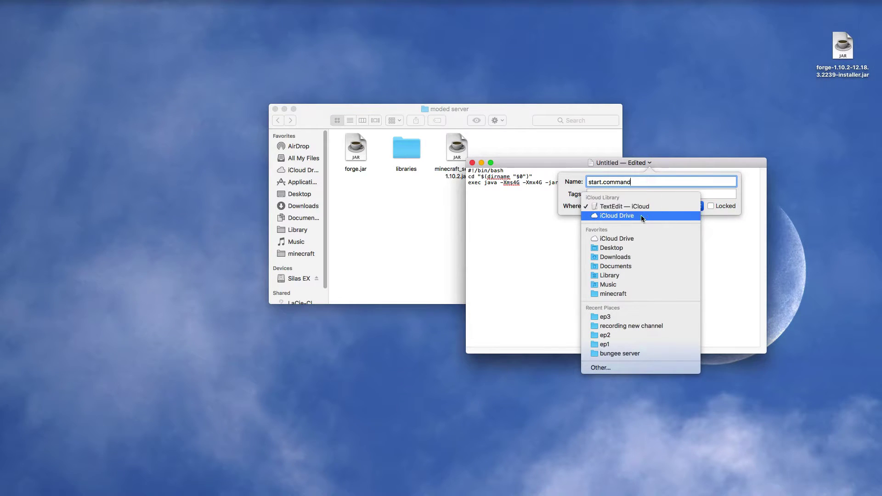
click(626, 249)
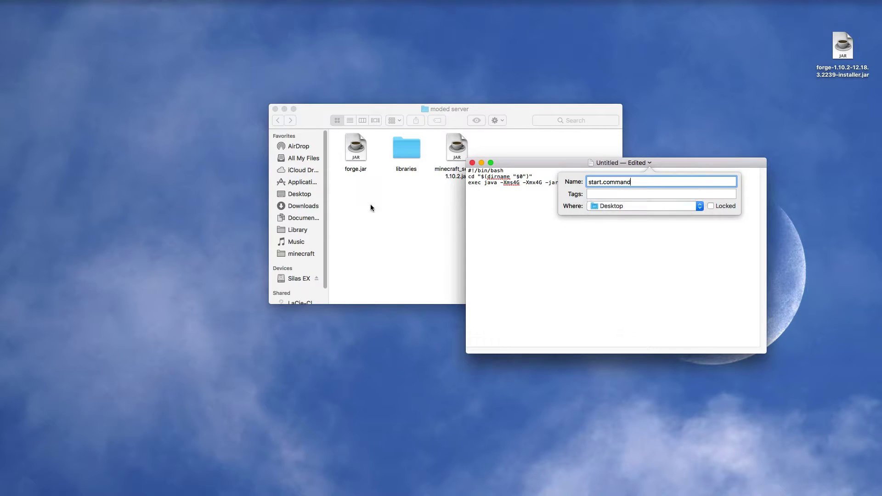
click(472, 164)
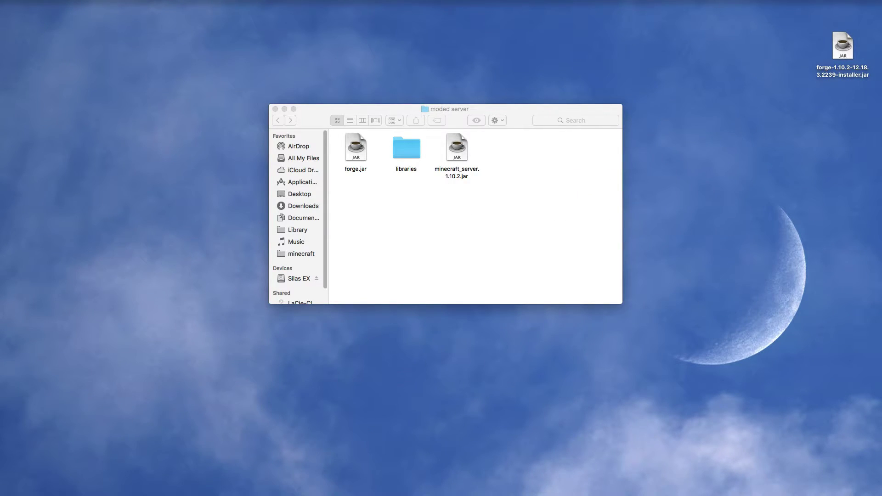
Move start.command from the Desktop into the "moded server" folder and clean up the folder's icon layout
drag(684, 97, 505, 161)
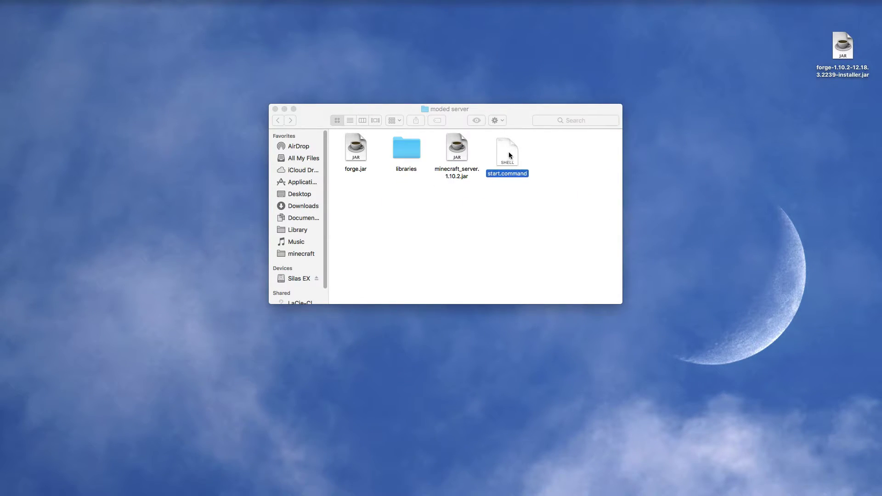
click(505, 222)
right_click(495, 213)
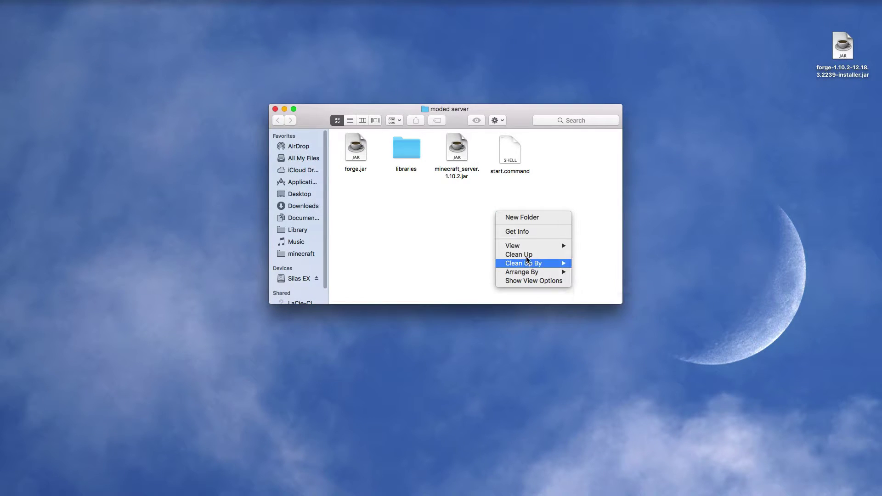
click(527, 255)
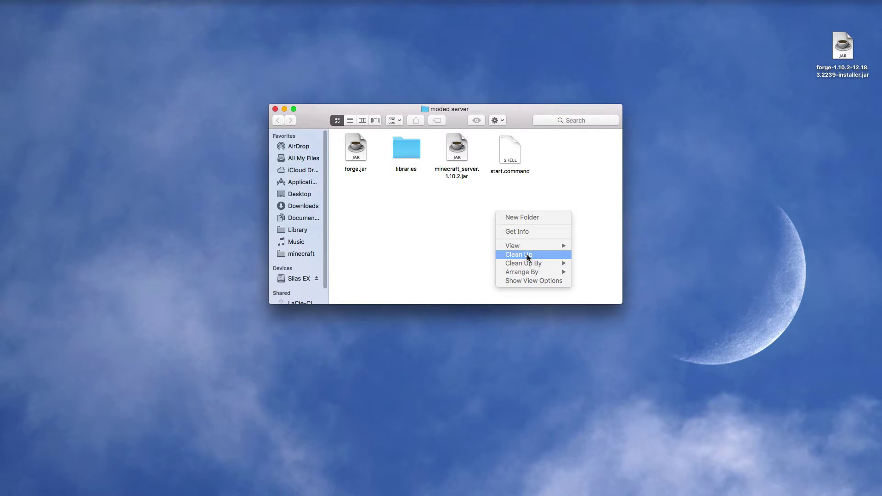
Try to launch start.command, and make the file executable in Terminal by running chmod a+x on it
double_click(507, 152)
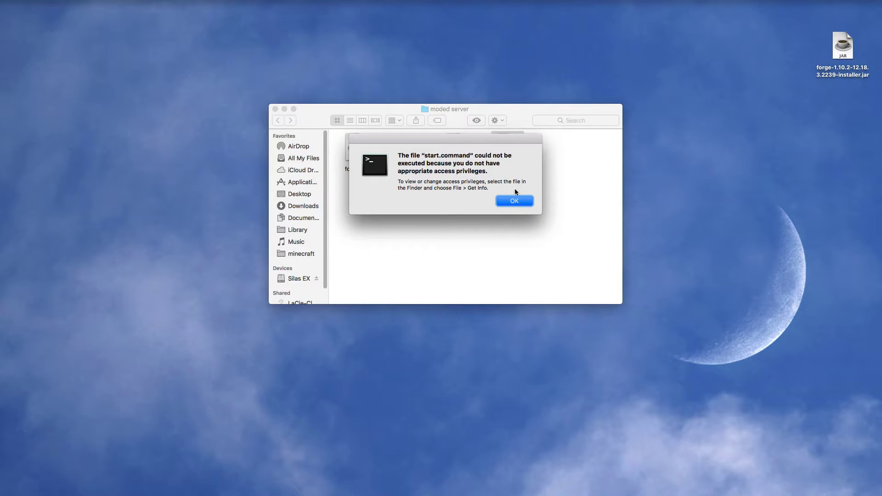
click(514, 201)
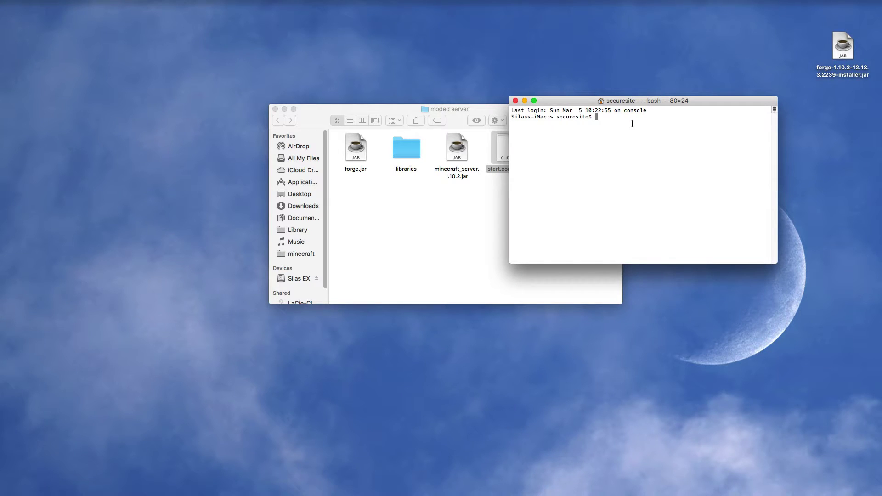
text(cho)
key(BackSpace)
text(mod a+x)
drag(501, 152, 687, 151)
key(Return)
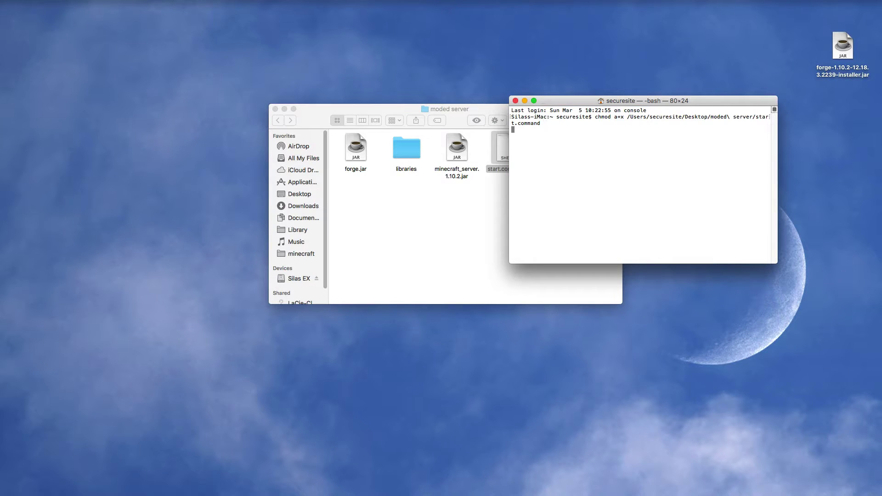
click(515, 101)
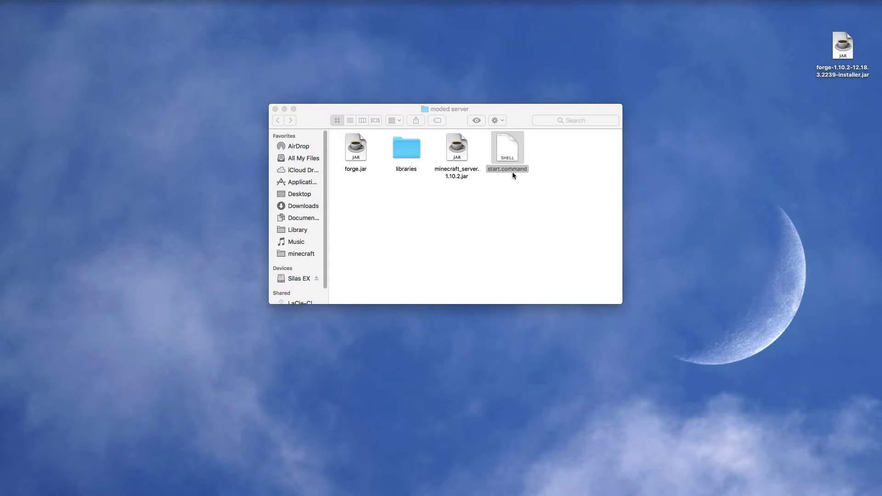
Run start.command once to generate the server files, and accept the EULA by setting eula=true in eula.txt
double_click(507, 156)
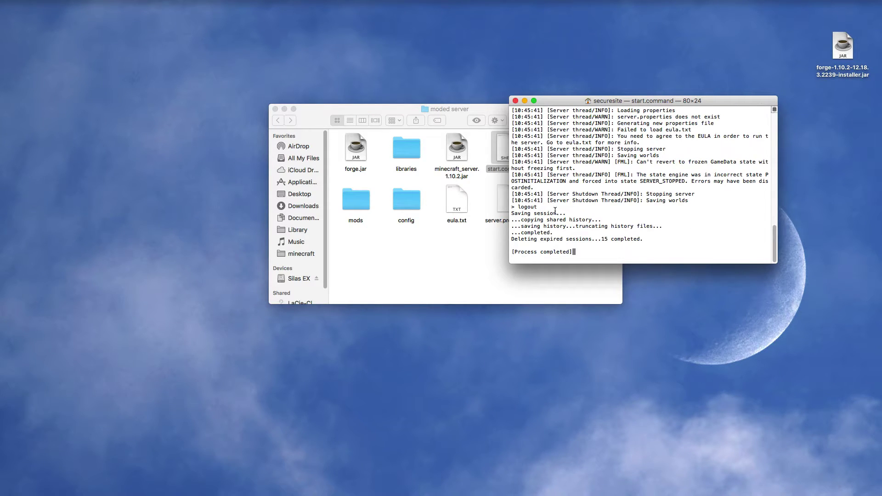
click(515, 100)
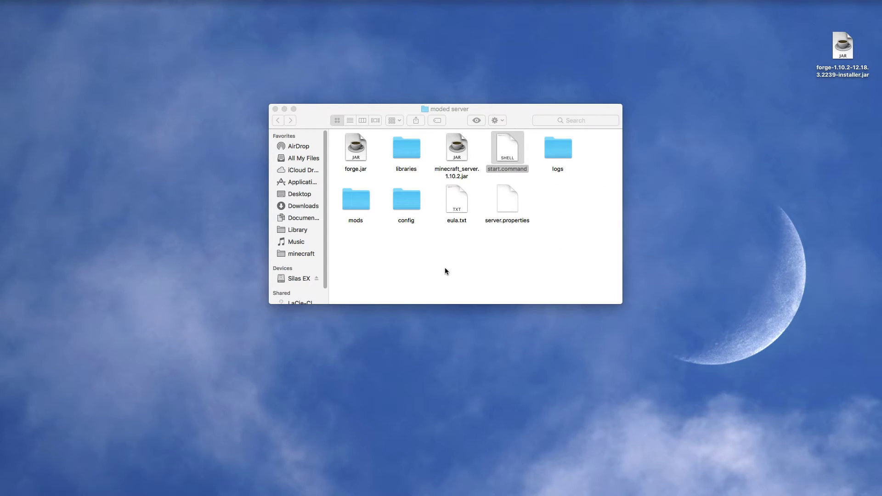
double_click(453, 200)
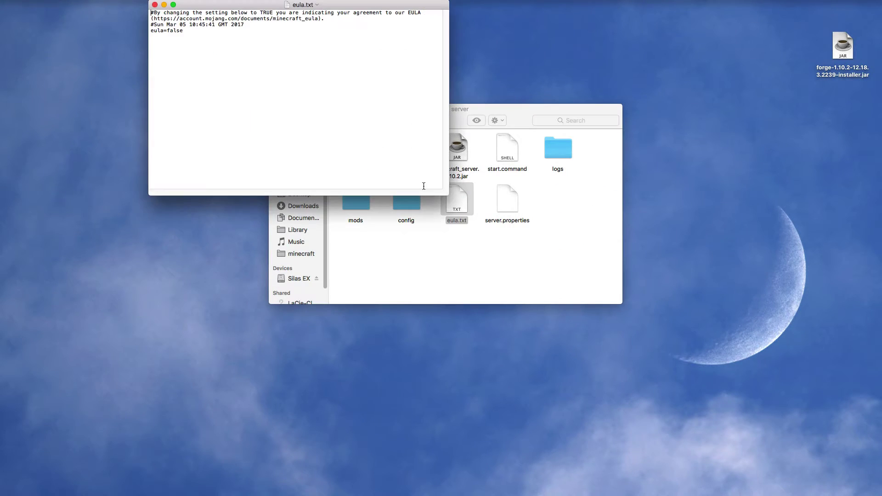
drag(182, 31, 167, 32)
text(tru)
click(155, 5)
click(568, 258)
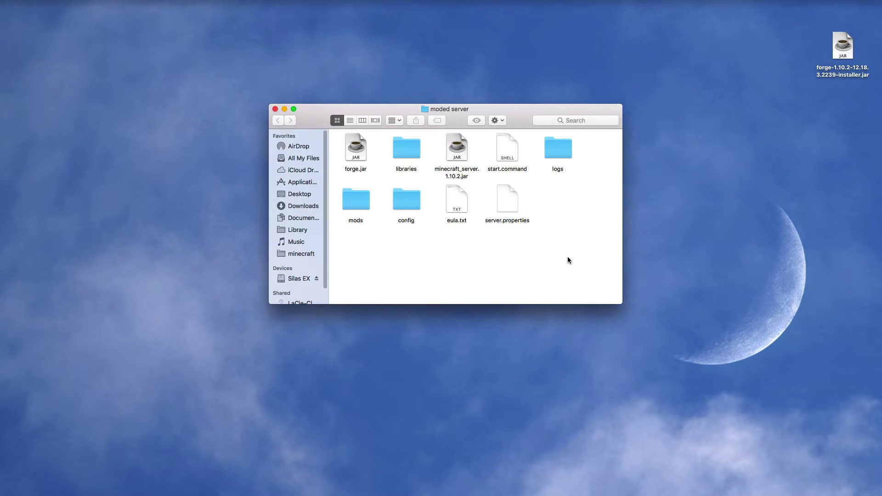
Start the server with start.command, shut it down with the stop command, and close its Terminal window
double_click(513, 153)
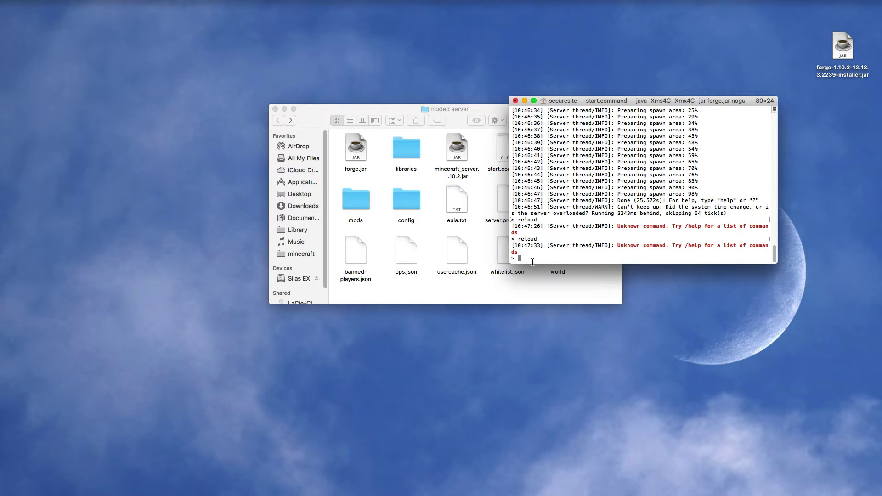
text(stop)
key(Return)
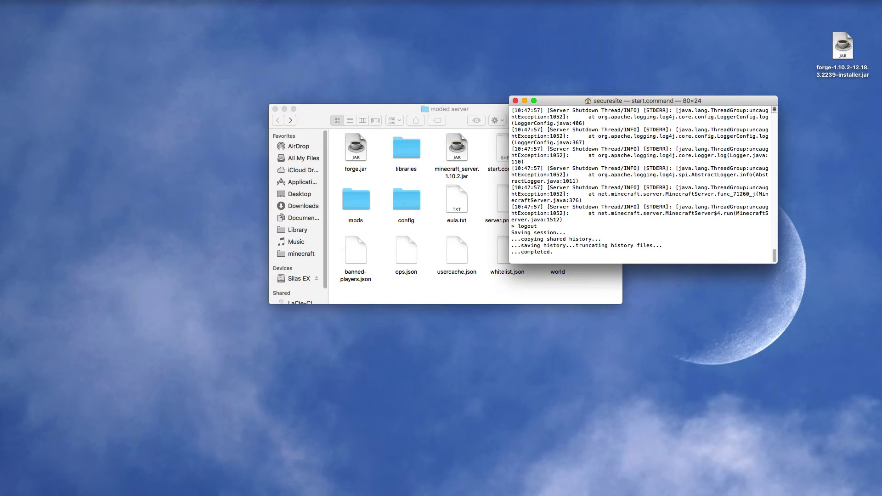
click(515, 101)
click(579, 256)
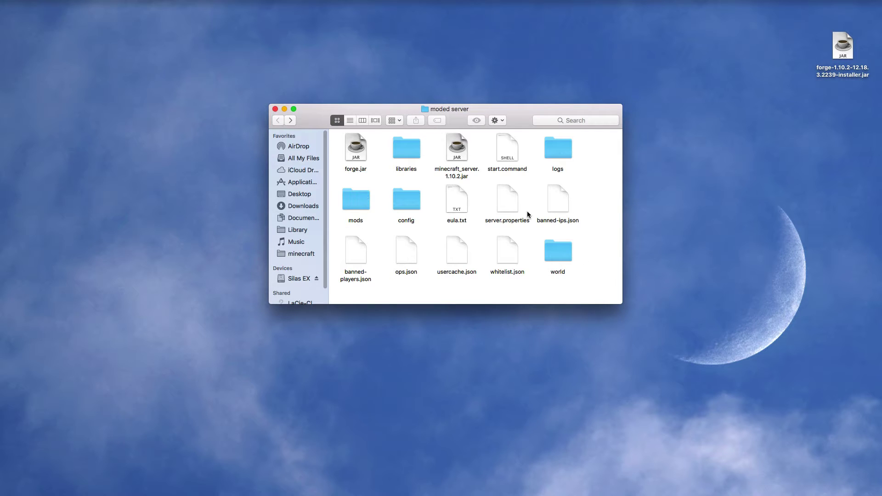
Check the server's mods folder for the furniture mod jar, and restart the server from the "moded server" folder with start.command
double_click(359, 201)
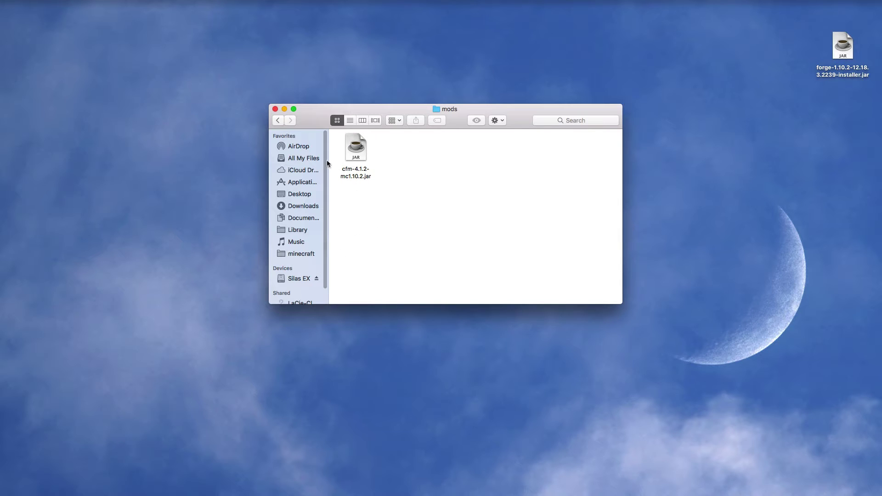
click(278, 122)
double_click(506, 152)
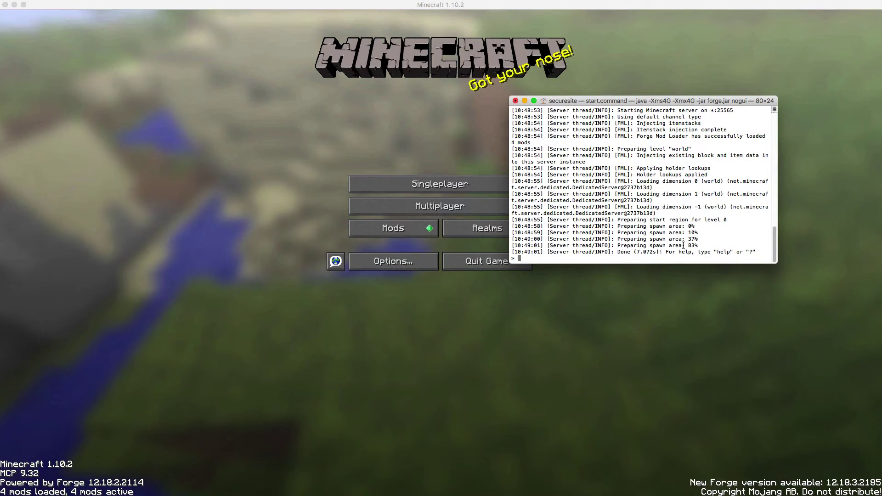
Switch to Minecraft, check the address of the local Minecraft Server entry in the multiplayer list, and join that server
click(462, 237)
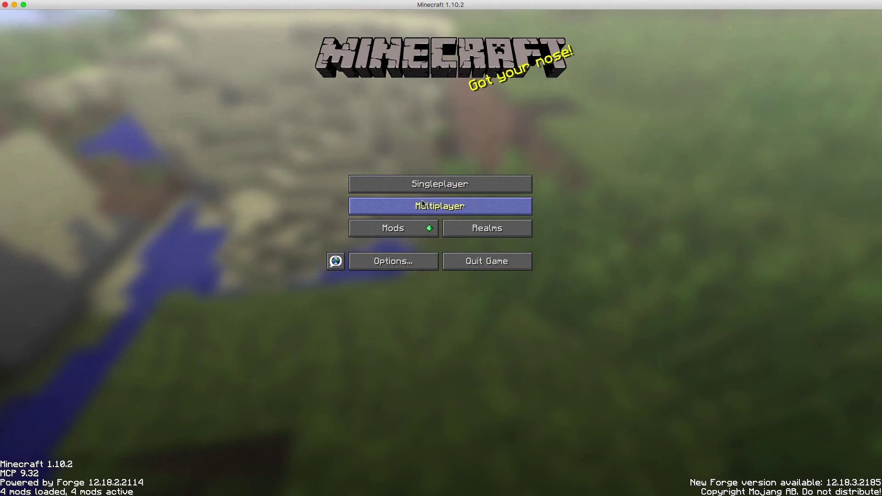
click(439, 205)
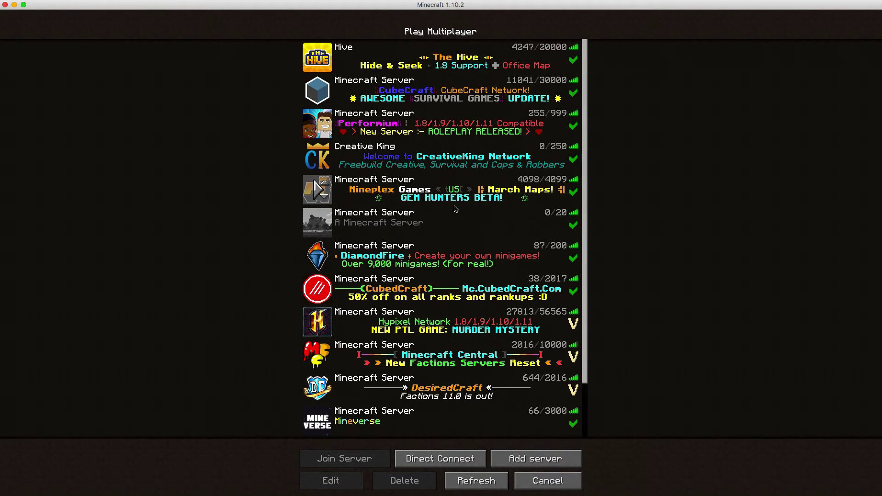
click(450, 236)
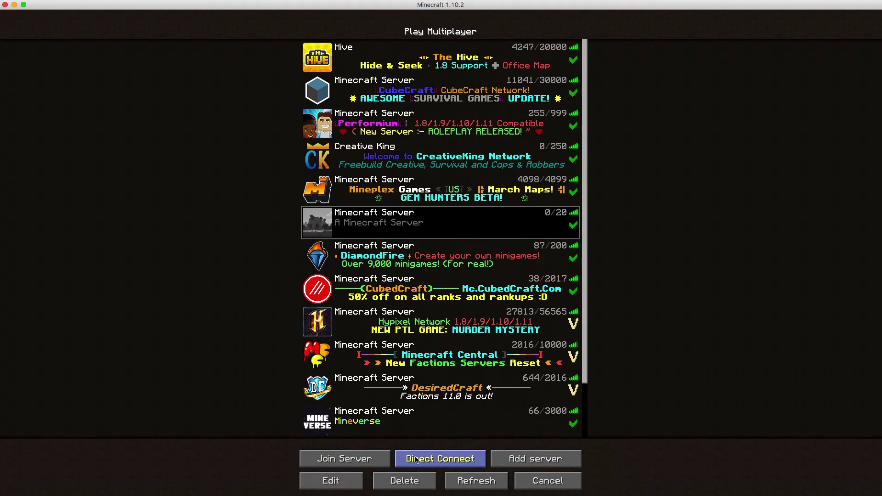
click(329, 479)
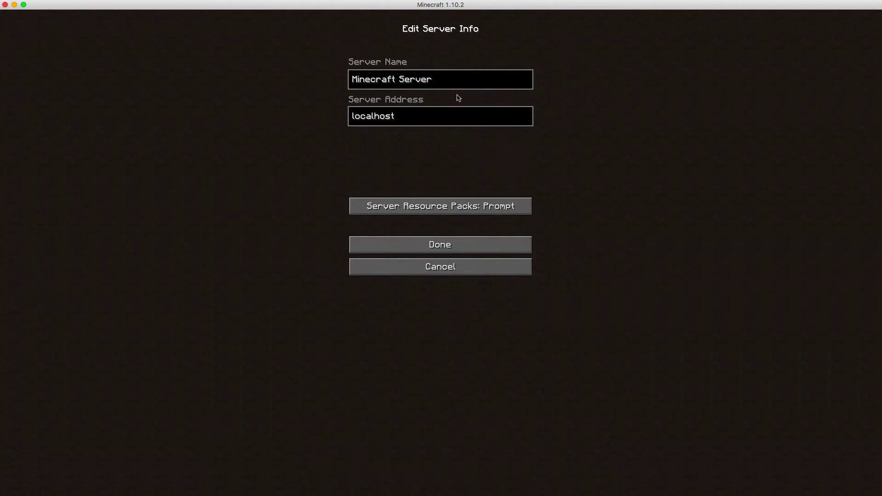
click(453, 268)
double_click(396, 219)
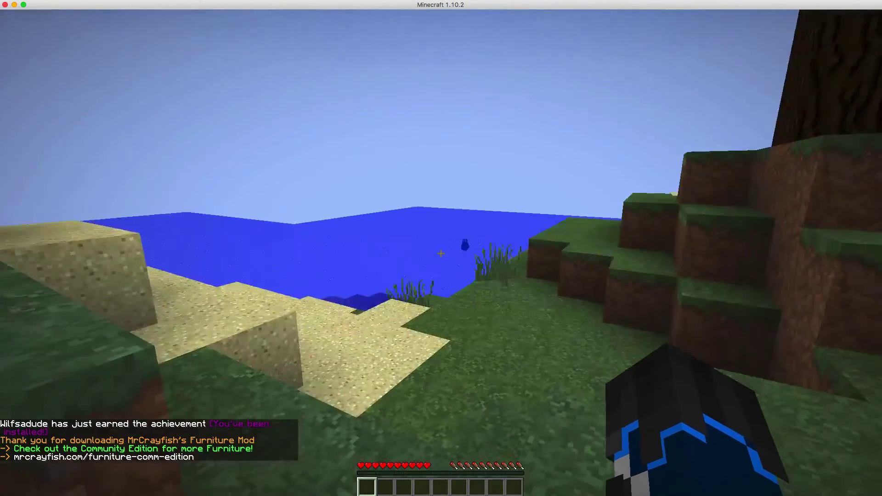
Give the player operator rights by running the op command with the player's username in the server console, and return to the game
key(e)
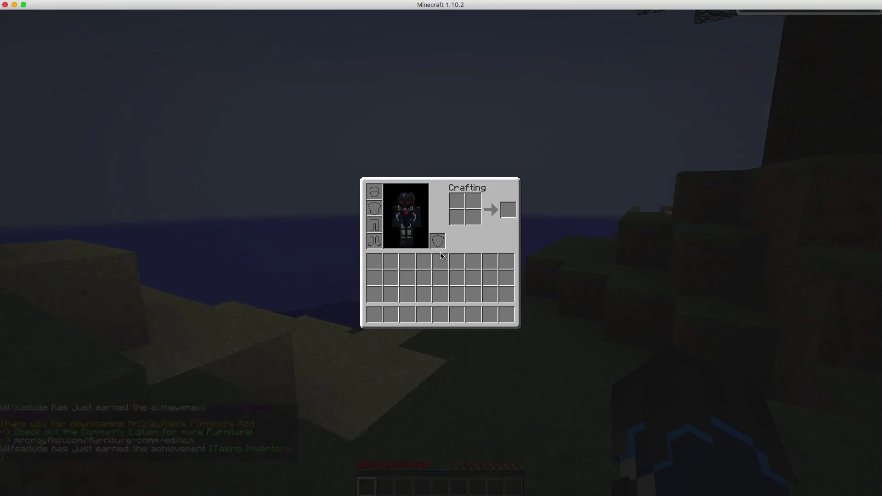
key(super+Tab)
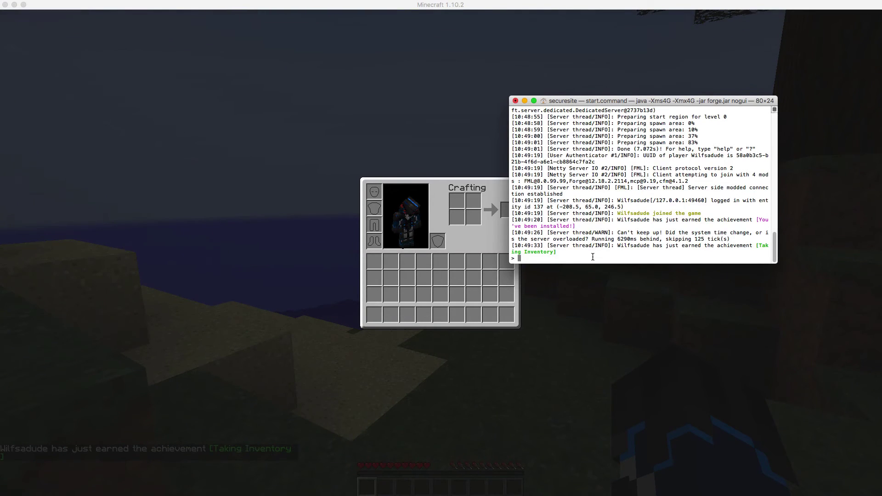
text(op Wilfsadude)
key(Return)
click(279, 370)
key(e)
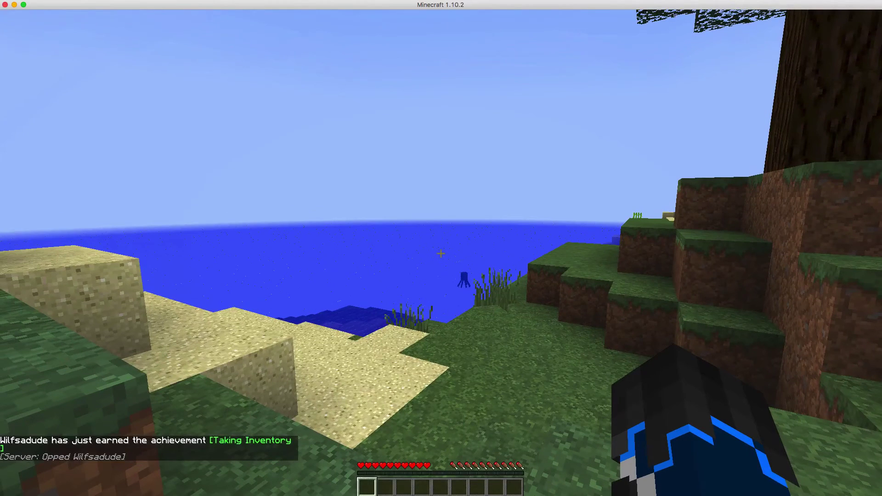
Switch the player to Creative Mode with the chat command /gamemode c
key(slash)
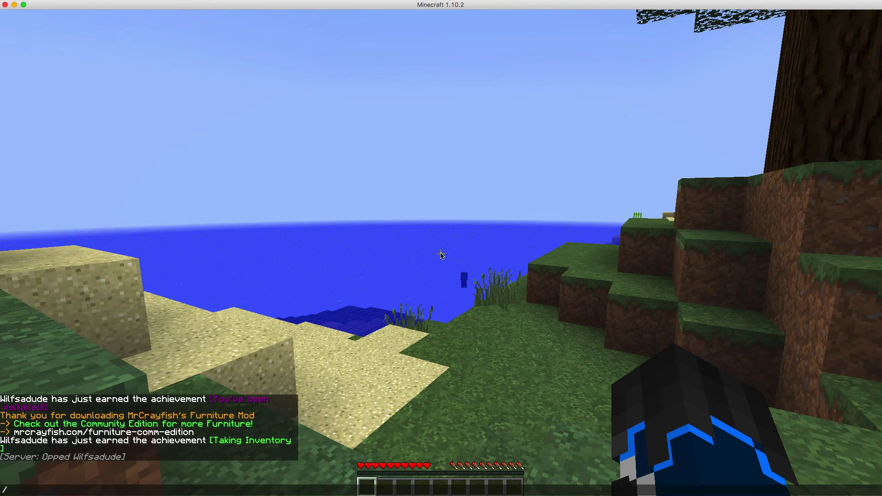
text(gamemode c)
key(Return)
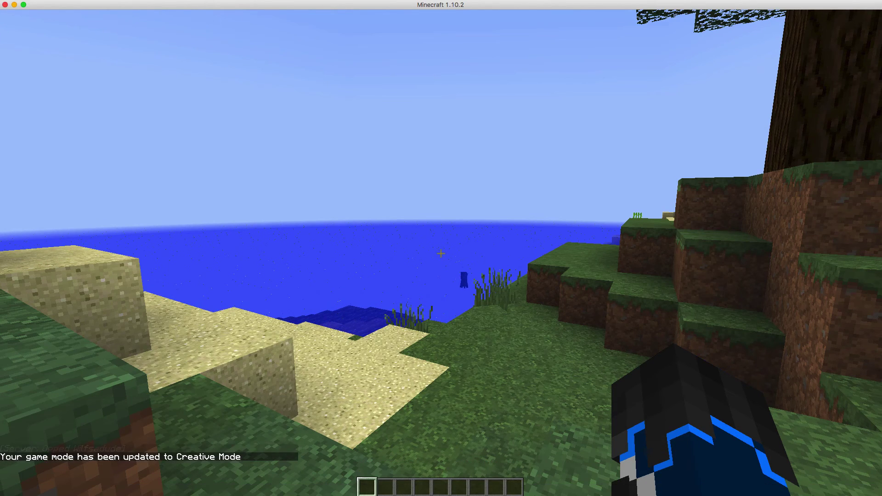
Take an Acacia Table from the MrCrayfish's Furniture Mod creative items and place it on the grass
key(e)
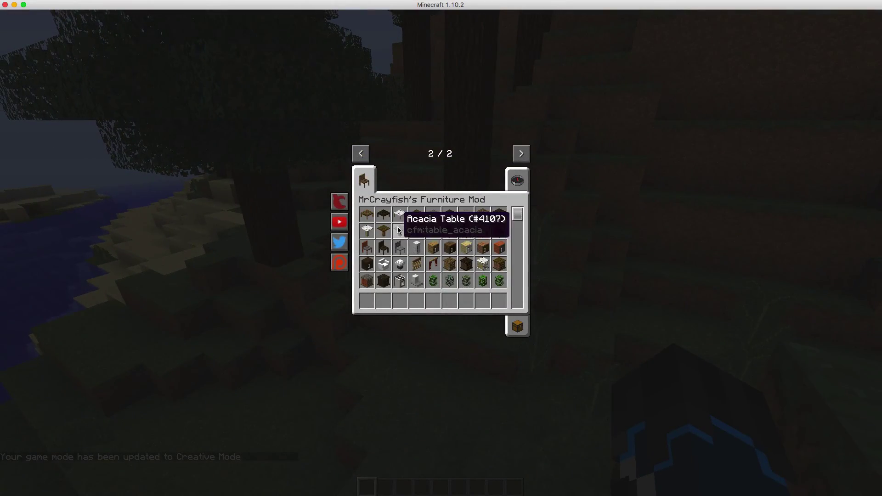
key(e)
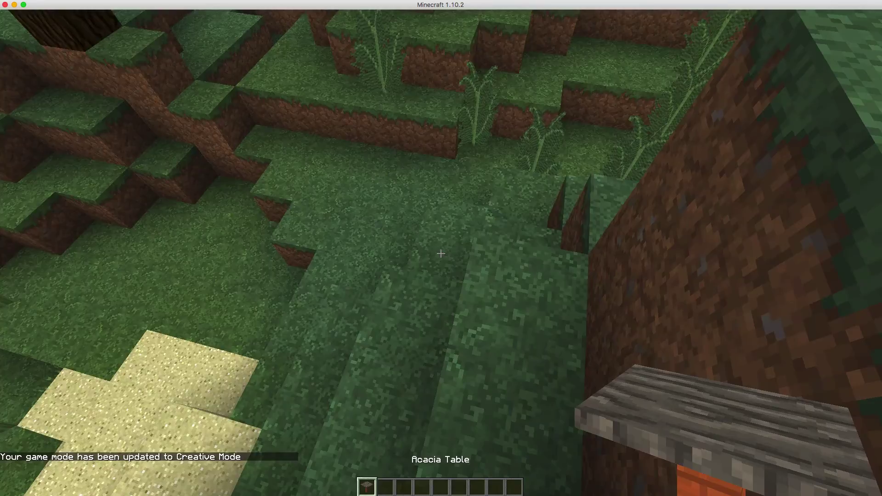
right_click(441, 254)
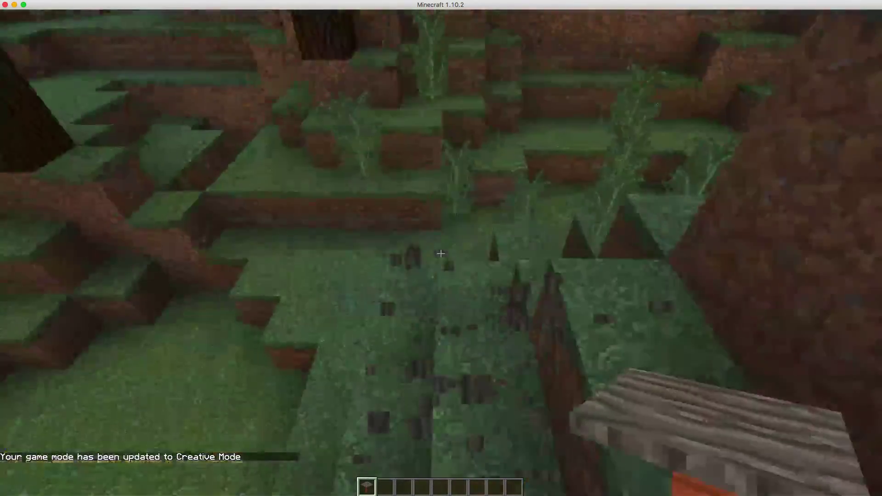